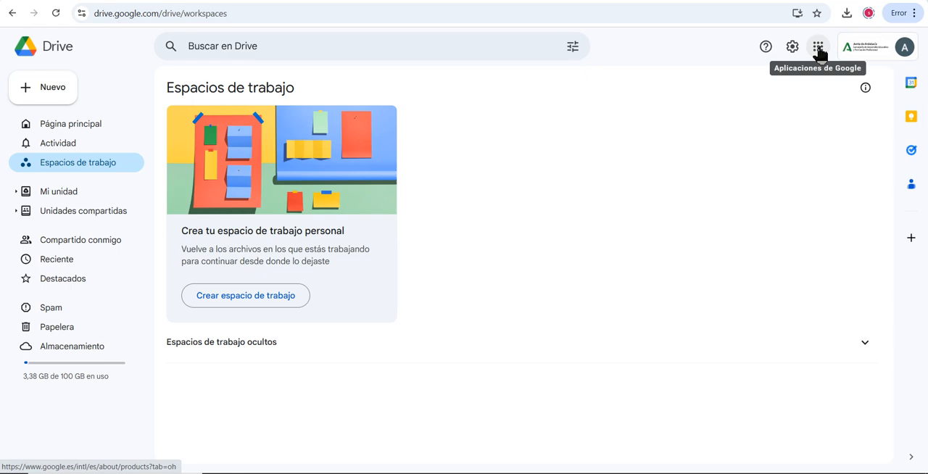
# Create a new blank Google Sheets spreadsheet from Drive
pyautogui.click(818, 48)
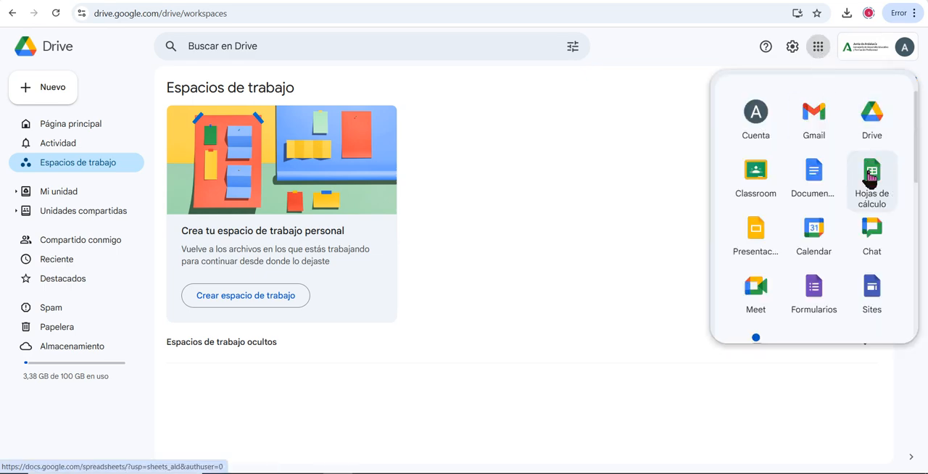
pyautogui.click(50, 95)
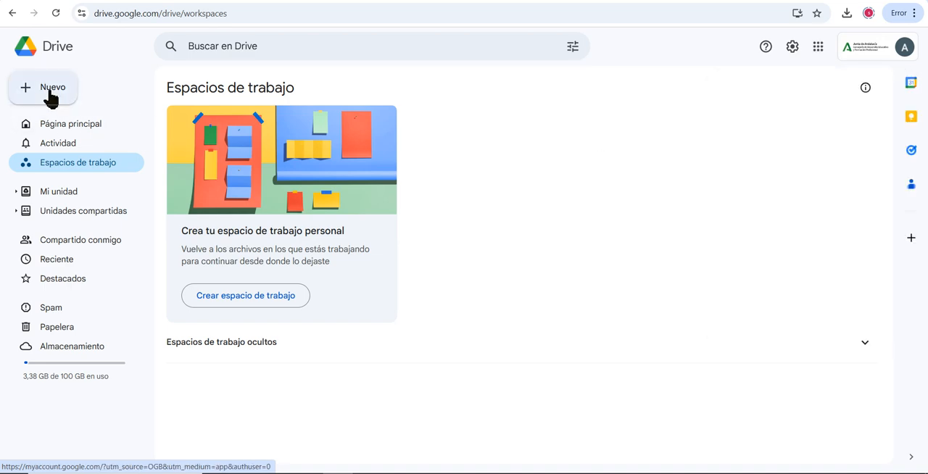
pyautogui.click(81, 180)
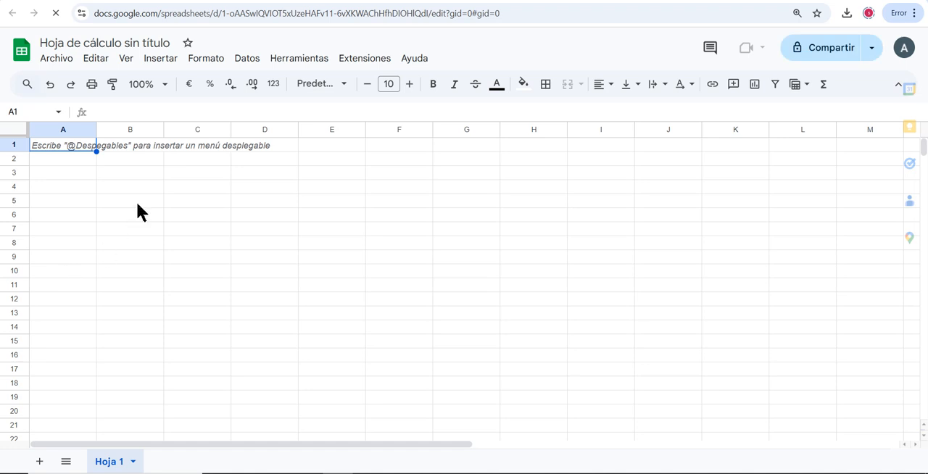
# Enter the values 2, 3, 4, 5, 6 and 7 down cells A2 to A7
pyautogui.click(58, 158)
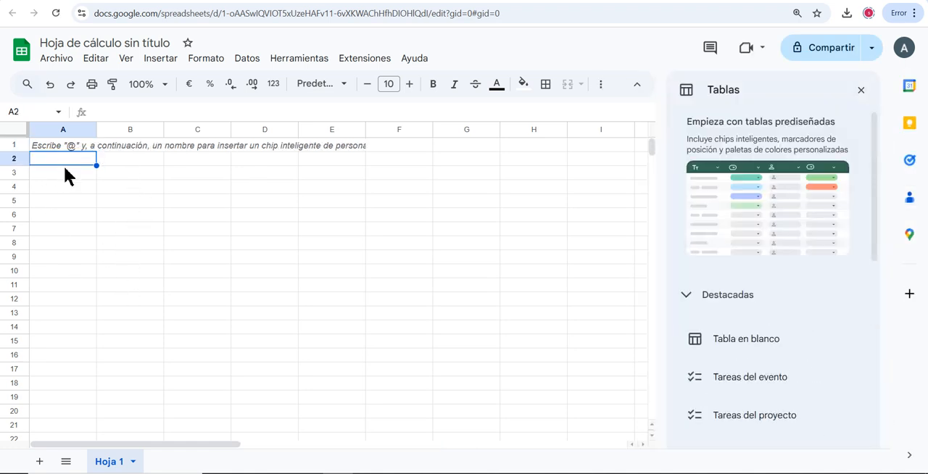
pyautogui.write('2')
pyautogui.press('Return')
pyautogui.write('3')
pyautogui.press('Return')
pyautogui.write('4')
pyautogui.press('Return')
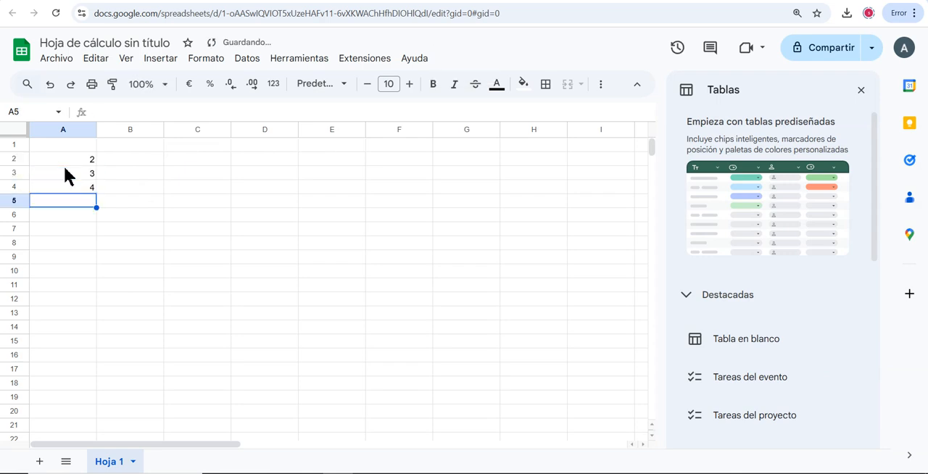
pyautogui.write('5')
pyautogui.press('Return')
pyautogui.write('6')
pyautogui.press('Return')
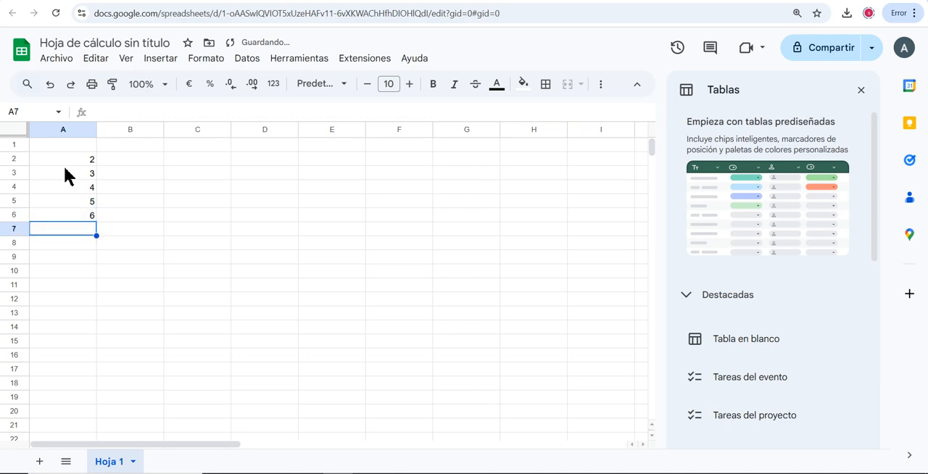
pyautogui.write('7')
pyautogui.press('Return')
# Enter the frequencies 4, 7, 2, 9, 4 and 3 down cells B2 to B7
pyautogui.click(134, 161)
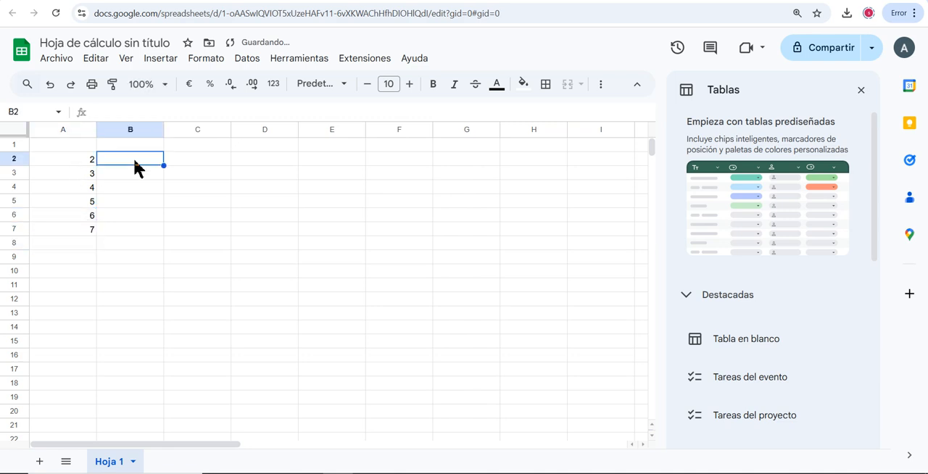
pyautogui.write('4')
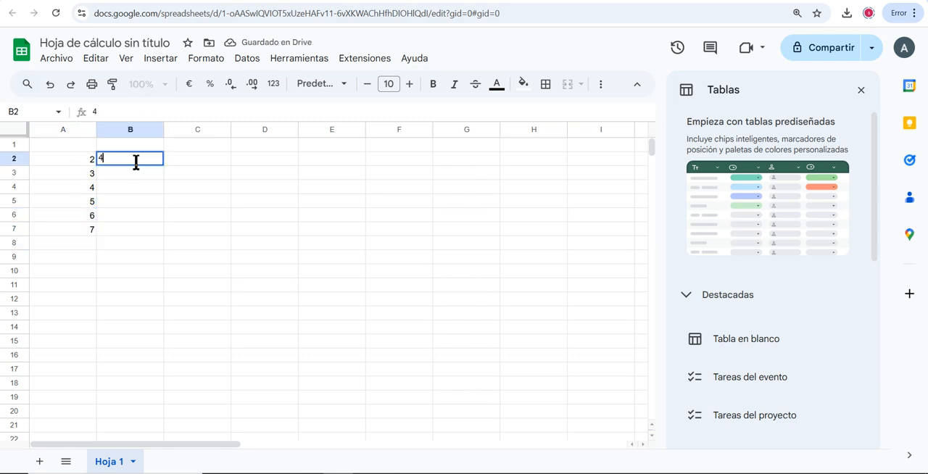
pyautogui.press('Return')
pyautogui.write('7')
pyautogui.press('Return')
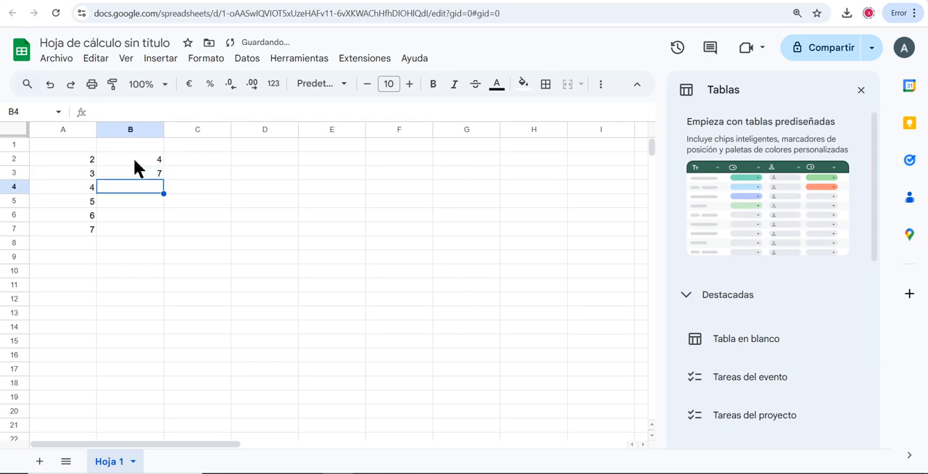
pyautogui.write('2')
pyautogui.press('Return')
pyautogui.write('9')
pyautogui.press('Return')
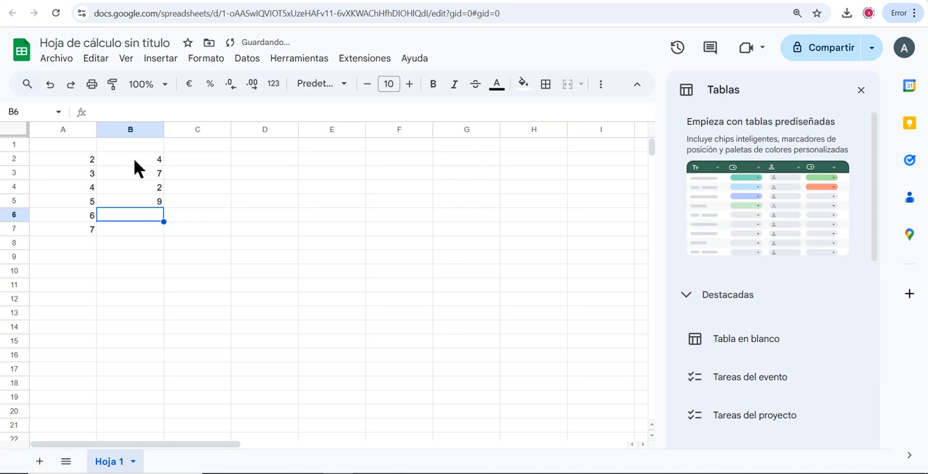
pyautogui.write('4')
pyautogui.press('Return')
pyautogui.write('3')
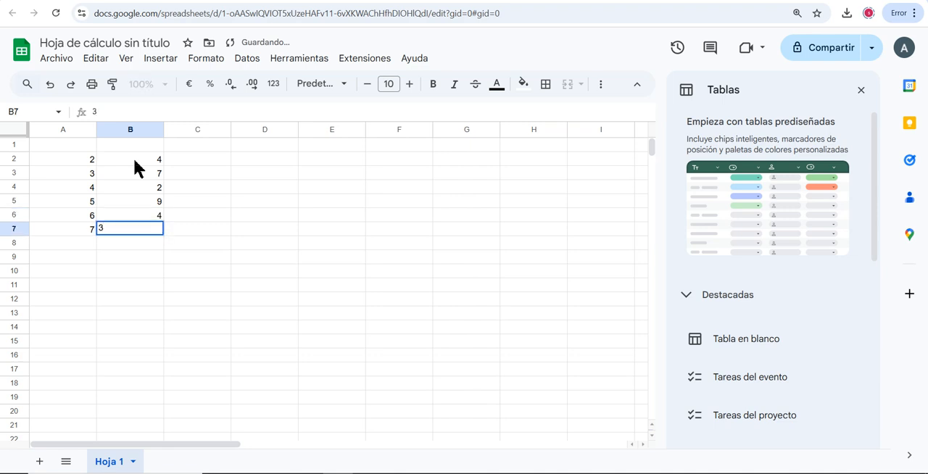
pyautogui.press('Return')
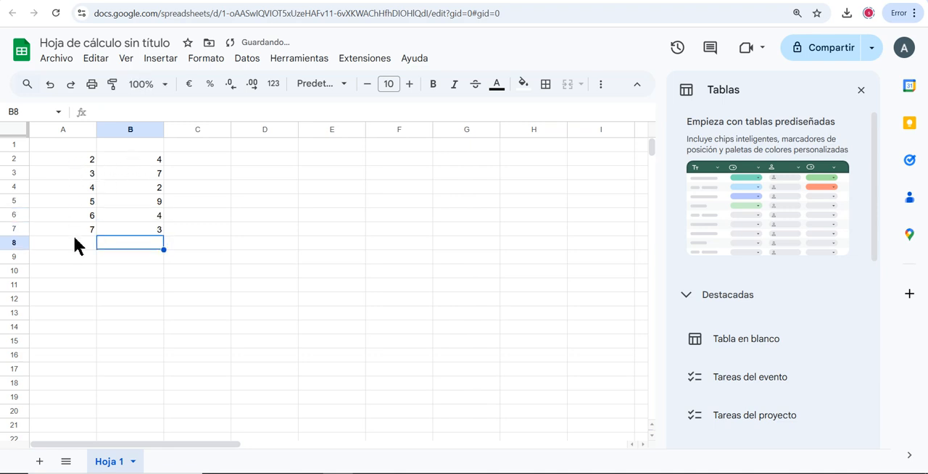
# Add the column headers "xi" in A1 and "fi" in B1
pyautogui.click(70, 146)
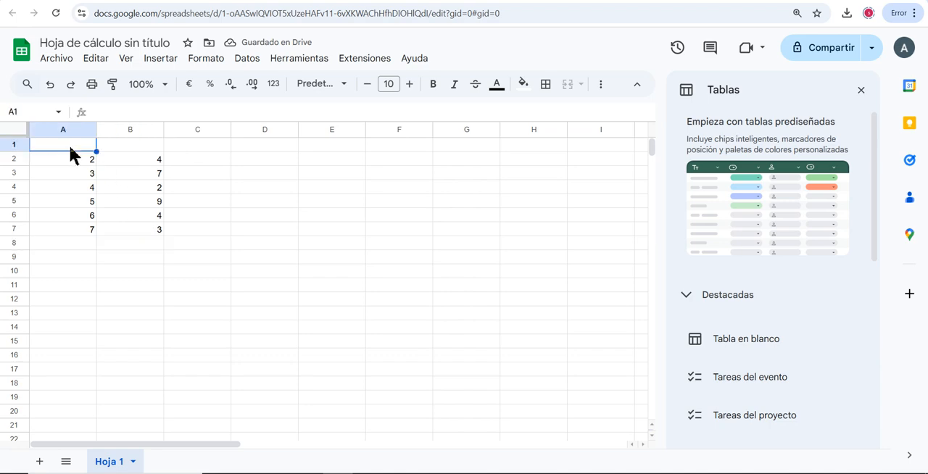
pyautogui.write('xi')
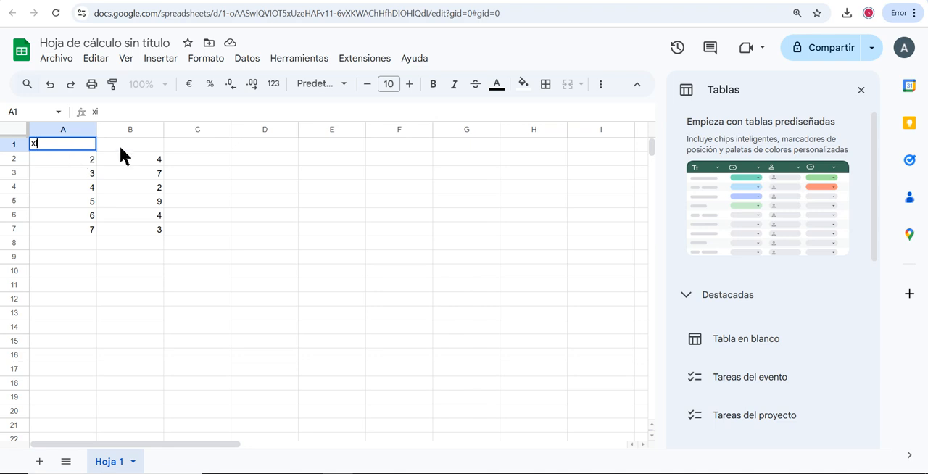
pyautogui.click(143, 144)
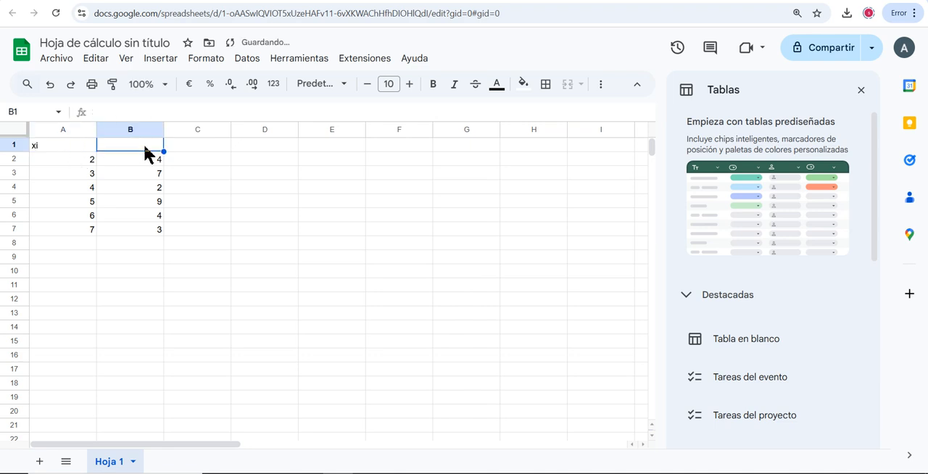
pyautogui.doubleClick(144, 144)
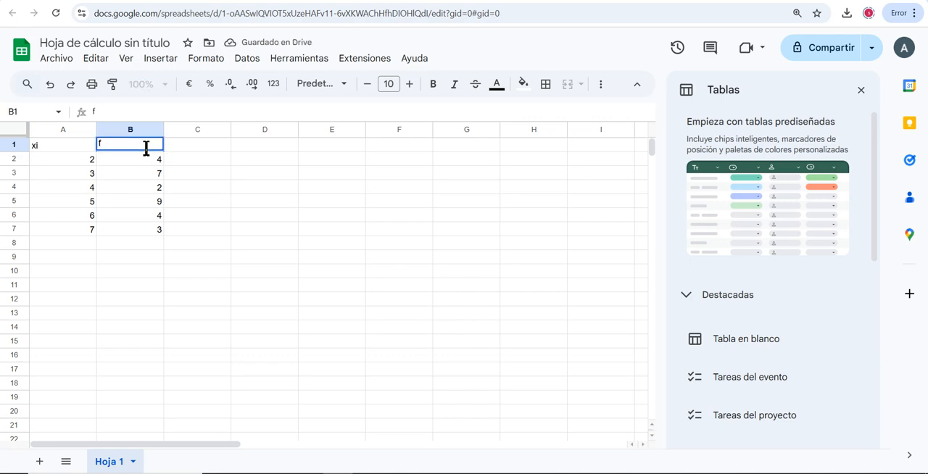
pyautogui.write('f')
pyautogui.click(45, 143)
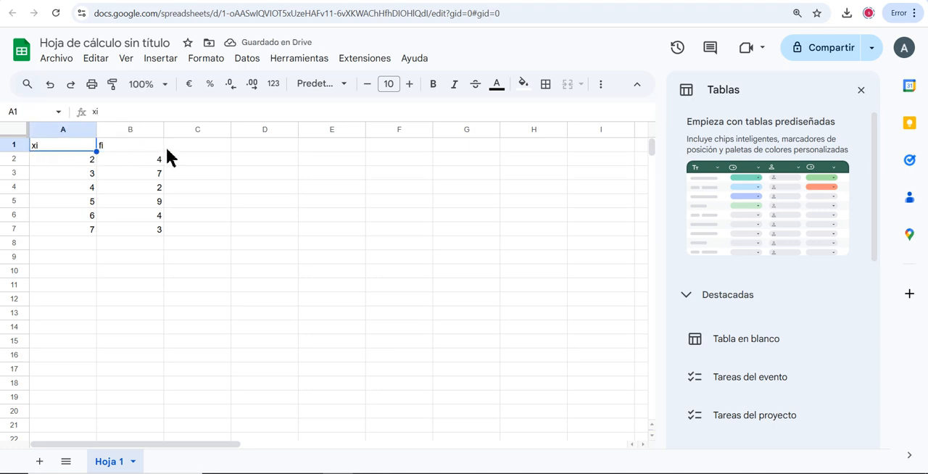
# Fill the header cells A1:B1 with a medium green background
pyautogui.click(38, 160)
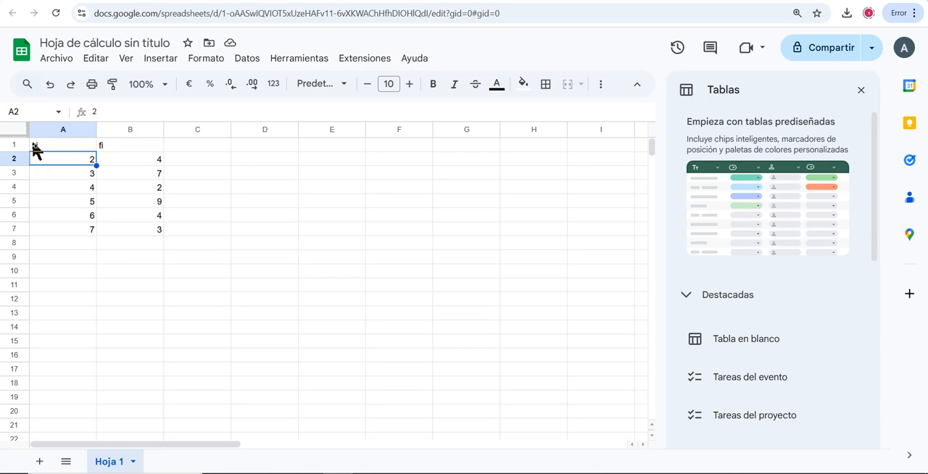
pyautogui.click(36, 149)
pyautogui.keyDown('shift'); pyautogui.click(135, 144); pyautogui.keyUp('shift')
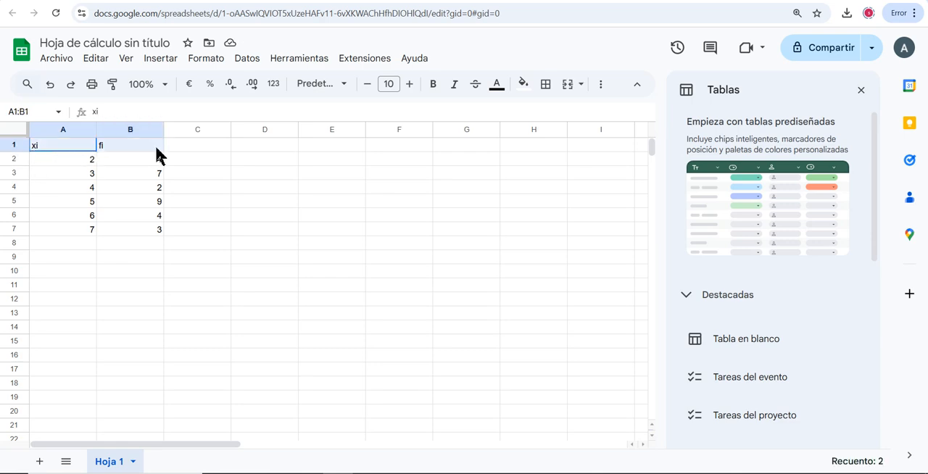
pyautogui.click(523, 83)
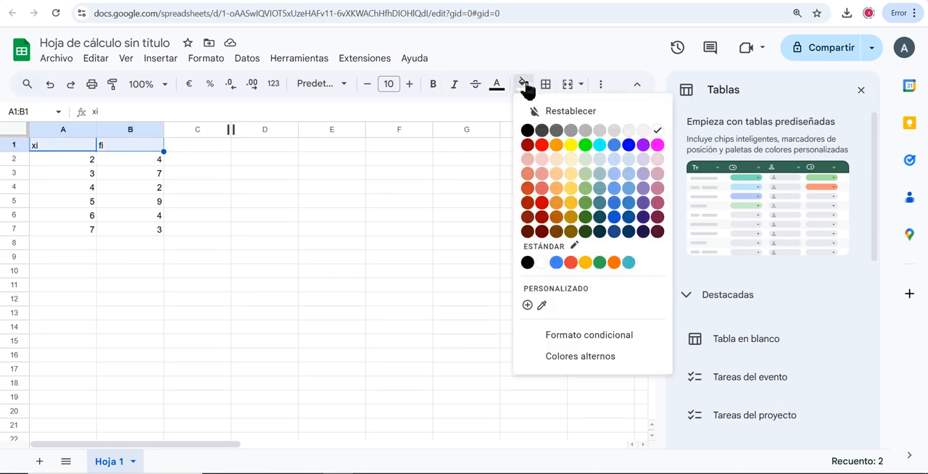
pyautogui.click(584, 202)
# Centre the contents of the range A1:B8 horizontally
pyautogui.moveTo(37, 150); pyautogui.dragTo(155, 246)
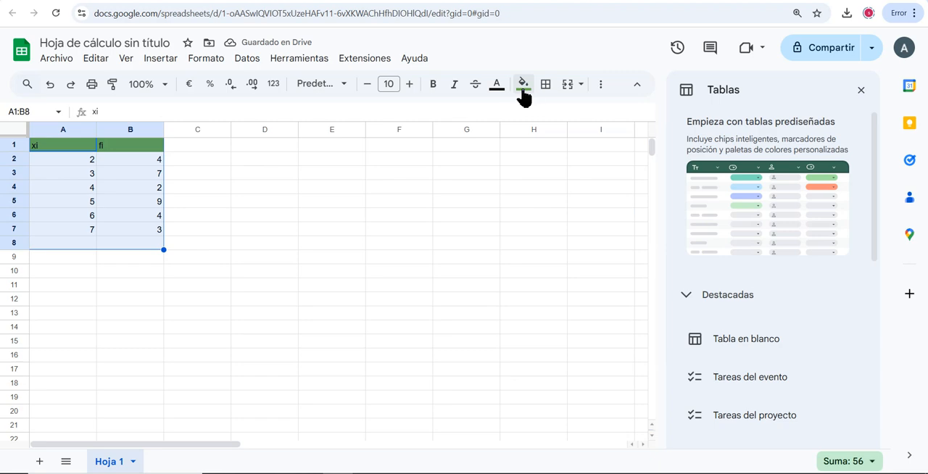
pyautogui.click(600, 86)
pyautogui.click(384, 111)
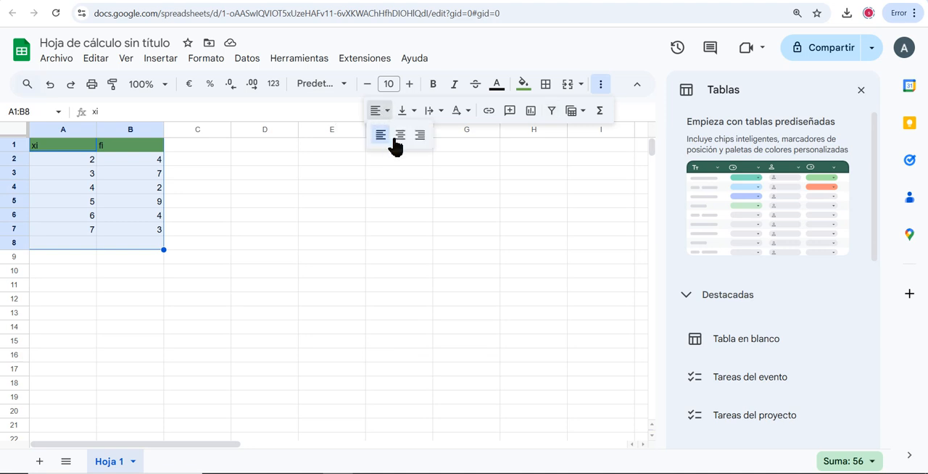
pyautogui.click(395, 136)
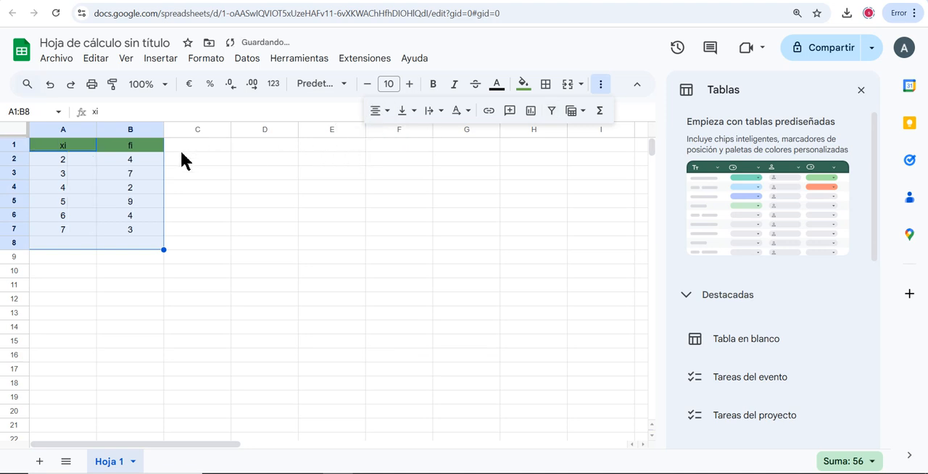
# Enter the header "N" in F1, centre it and give the cell a salmon-red fill
pyautogui.click(399, 145)
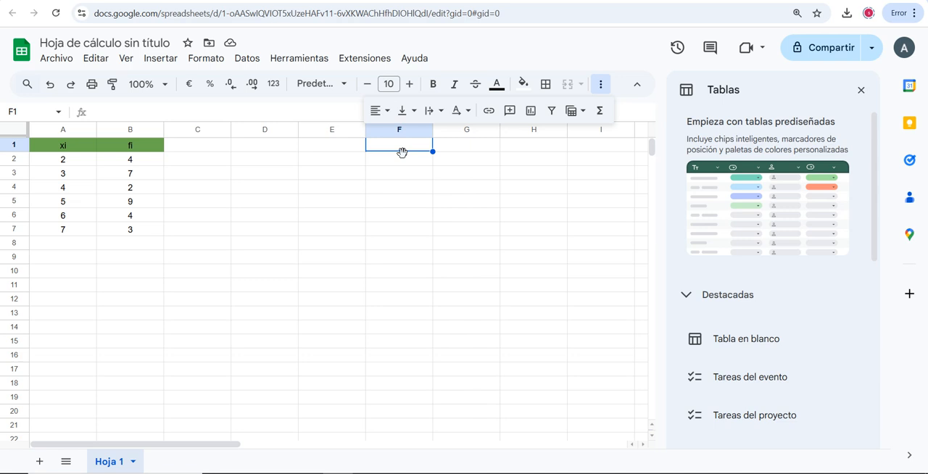
pyautogui.write('N')
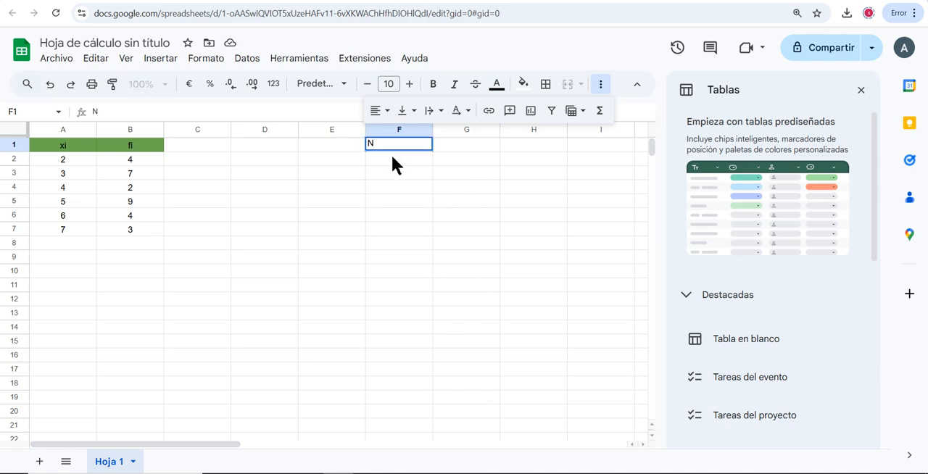
pyautogui.click(383, 111)
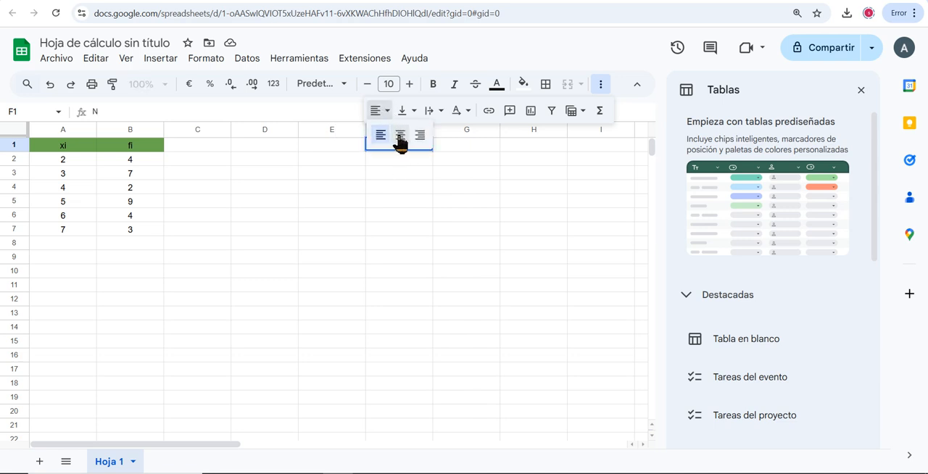
pyautogui.click(399, 136)
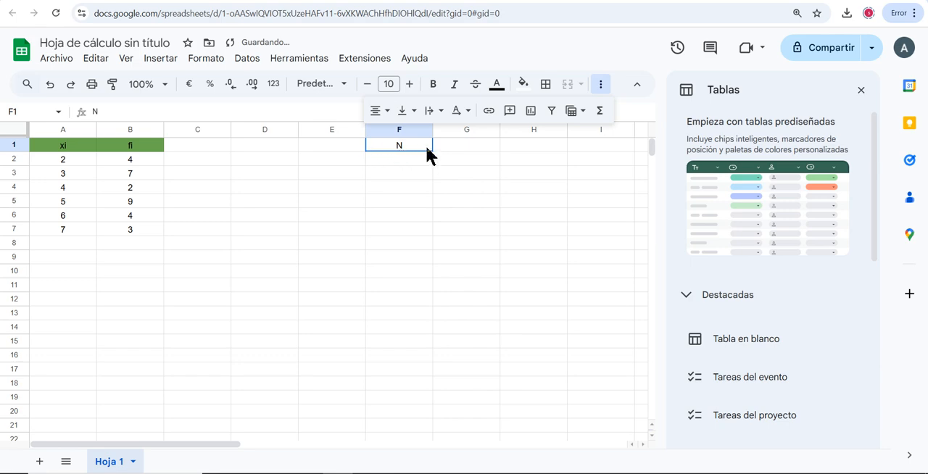
pyautogui.click(524, 86)
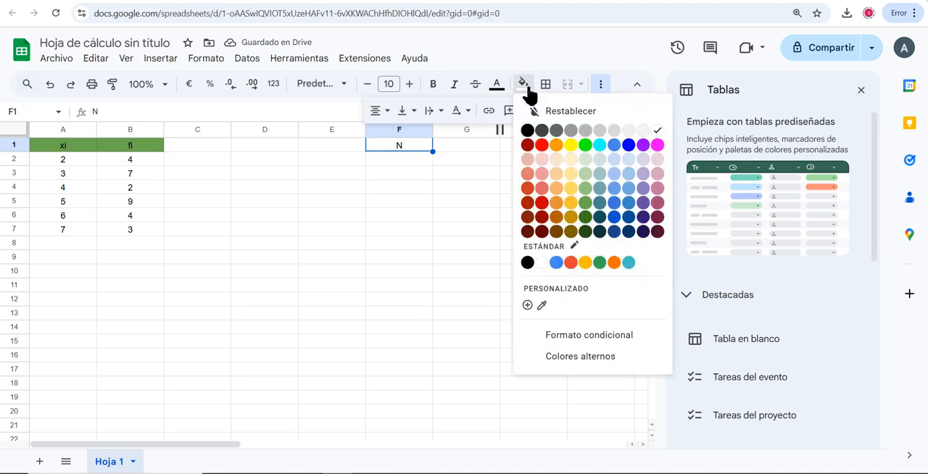
pyautogui.click(527, 187)
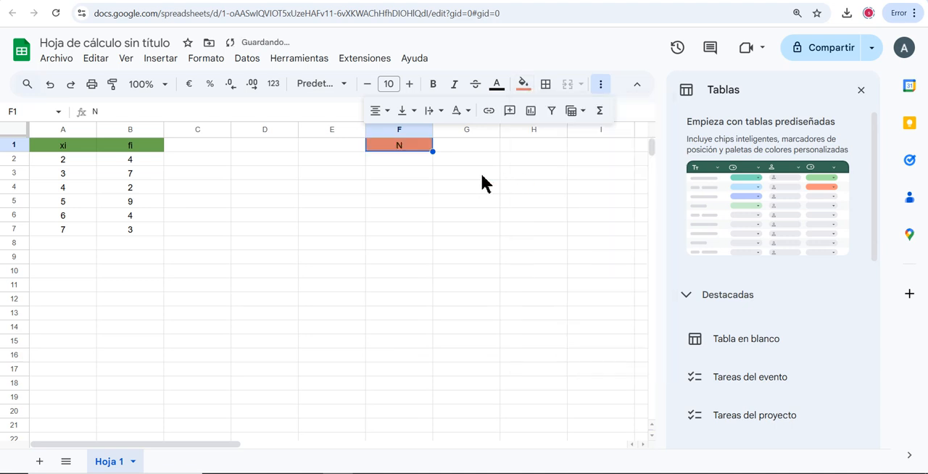
# Calculate the total of the fi column in F2 with the formula =SUMA(B2:B7)
pyautogui.click(400, 158)
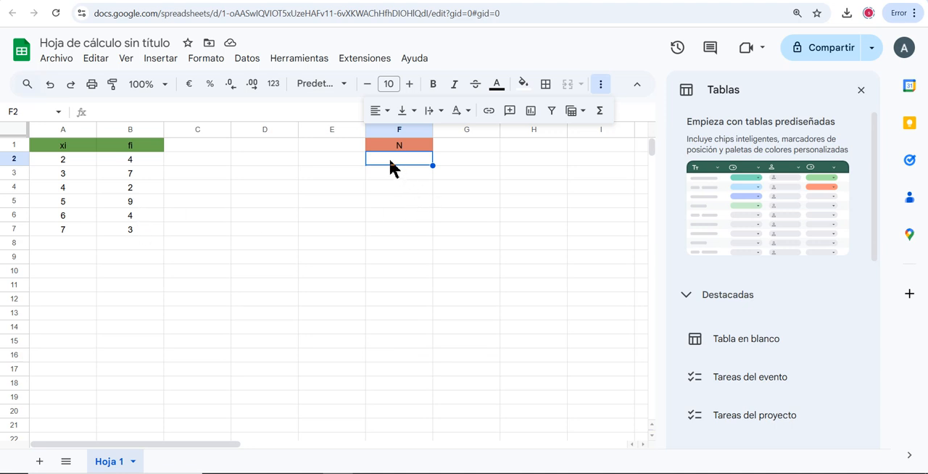
pyautogui.write('=')
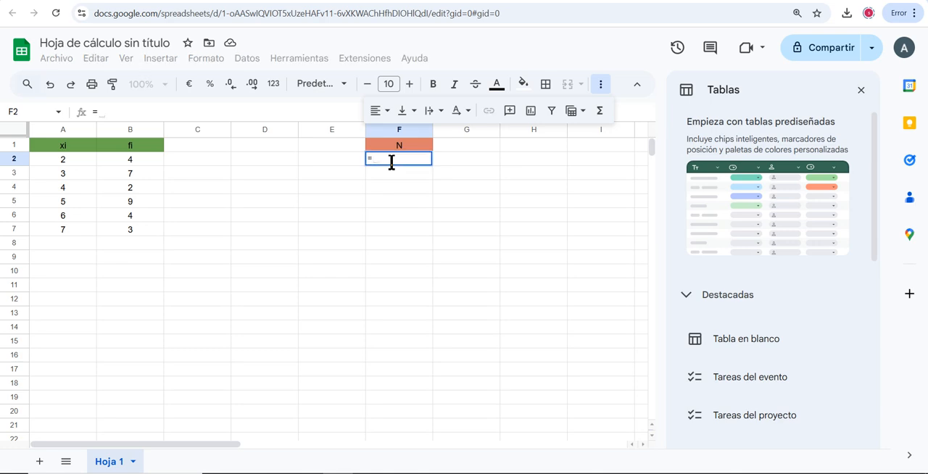
pyautogui.write('su')
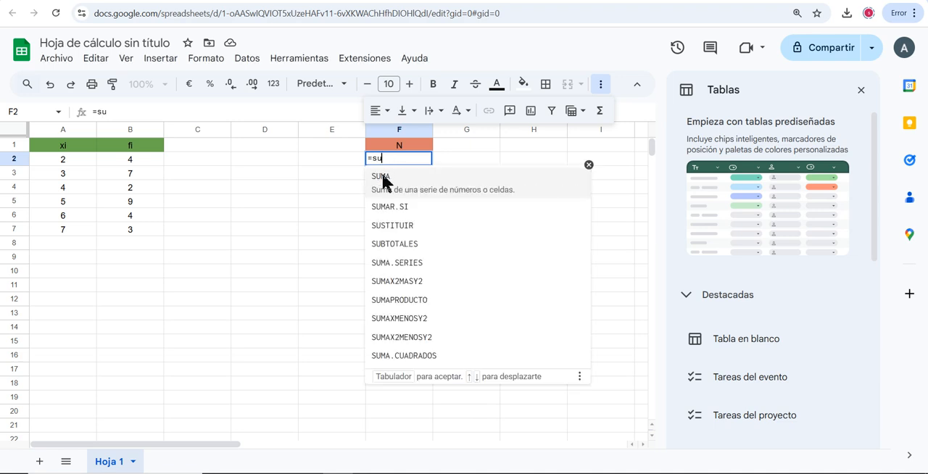
pyautogui.click(381, 178)
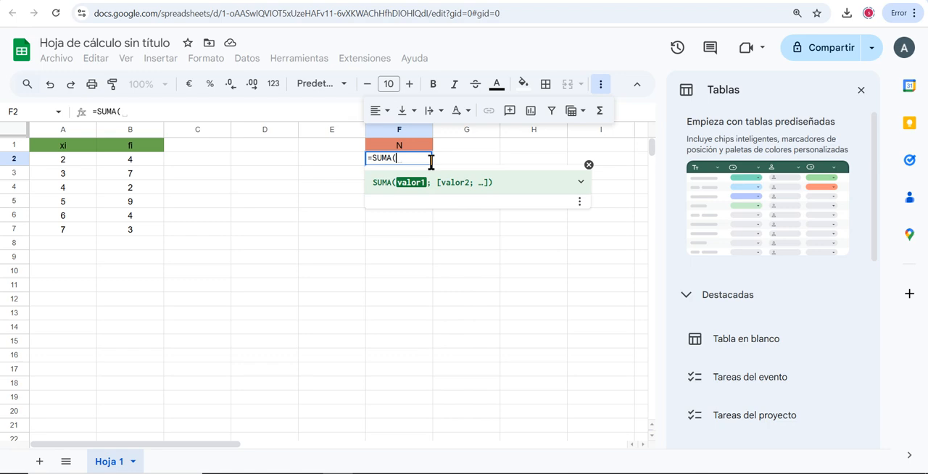
pyautogui.moveTo(130, 162); pyautogui.dragTo(140, 225)
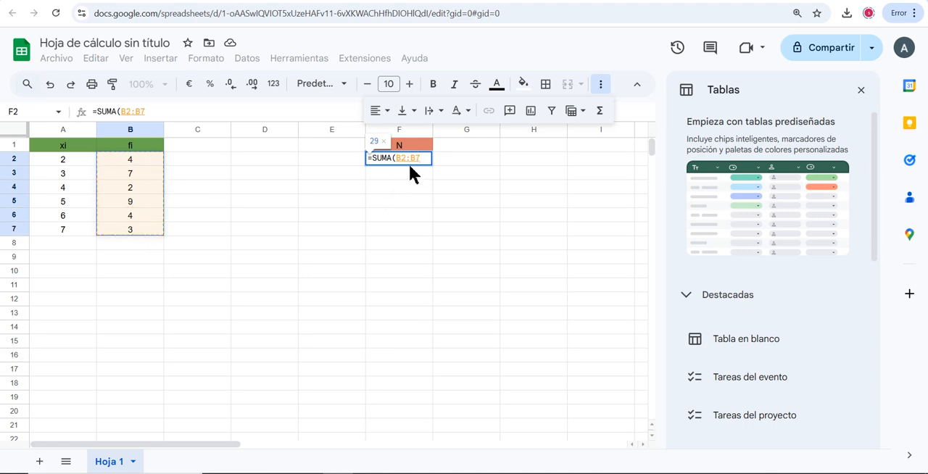
pyautogui.press('Return')
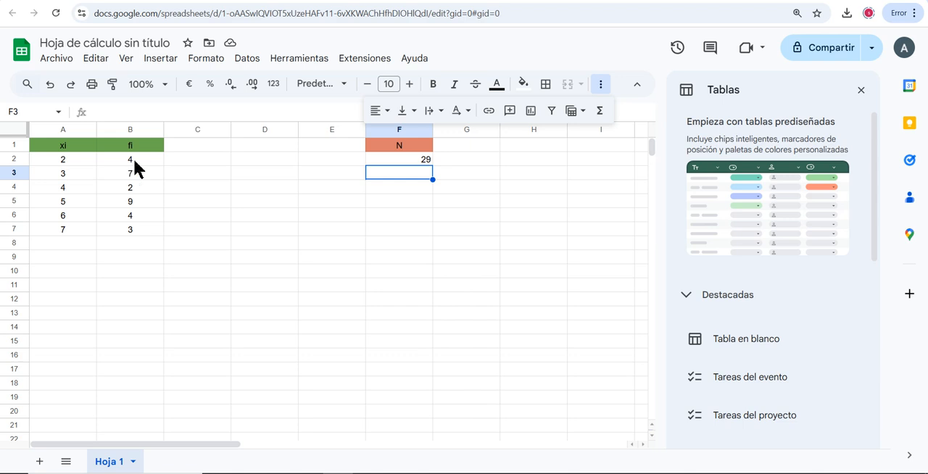
# Calculate the product of the first xi and fi values in C2 with the formula =A2*B2
pyautogui.click(191, 158)
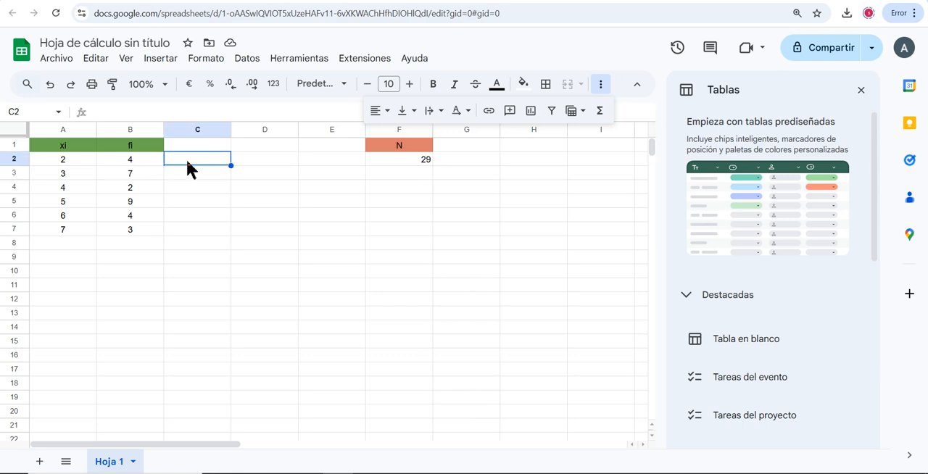
pyautogui.write('=')
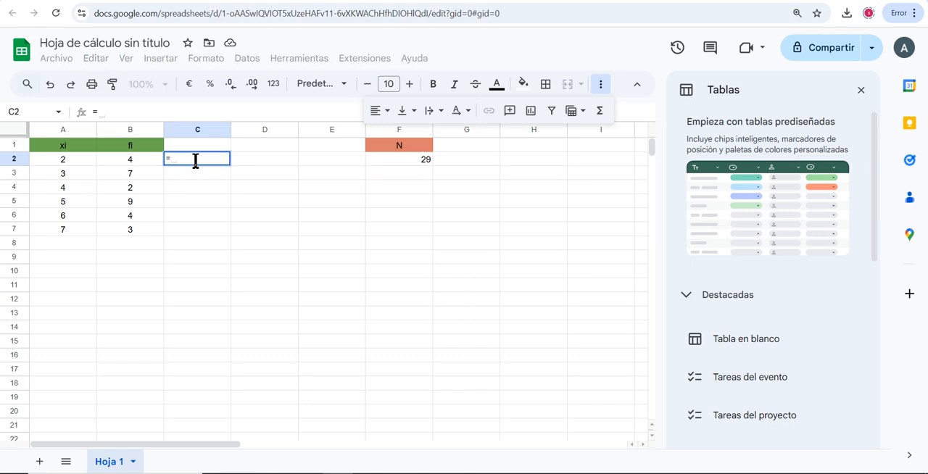
pyautogui.click(58, 165)
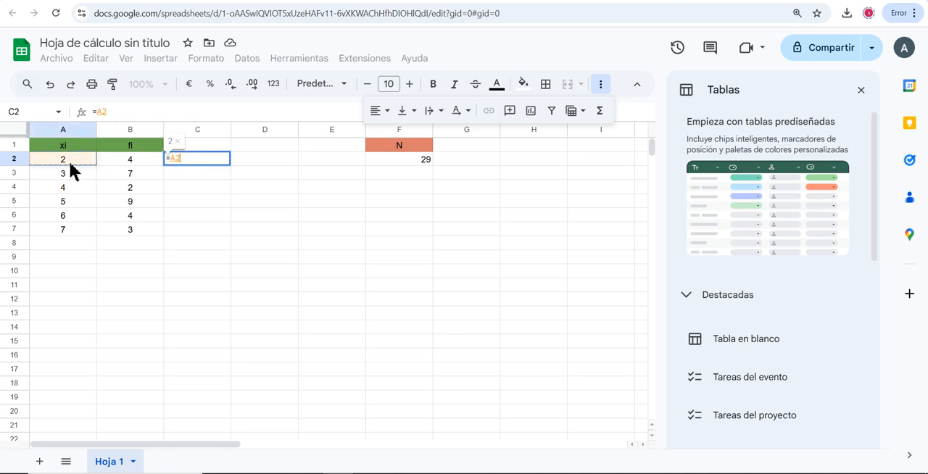
pyautogui.write('*')
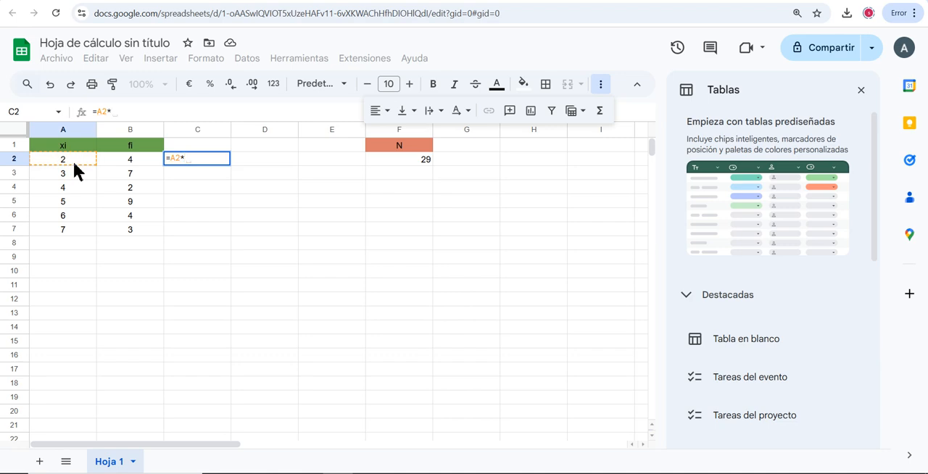
pyautogui.click(128, 164)
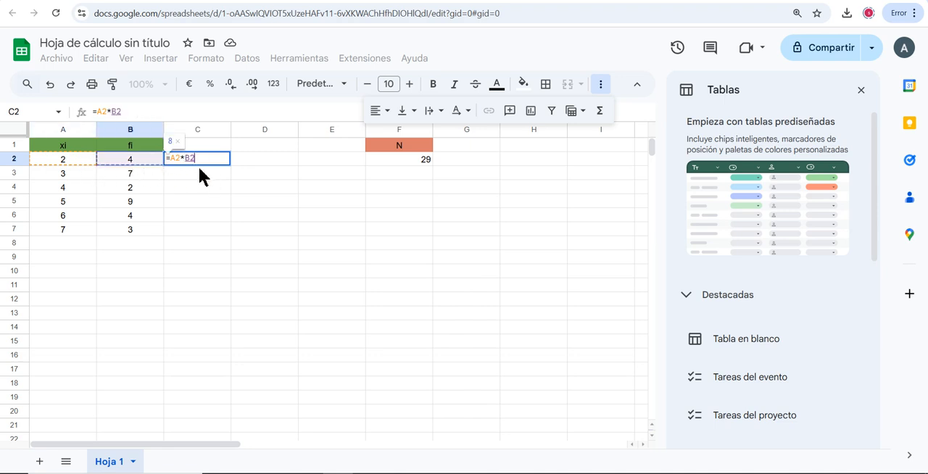
pyautogui.press('Return')
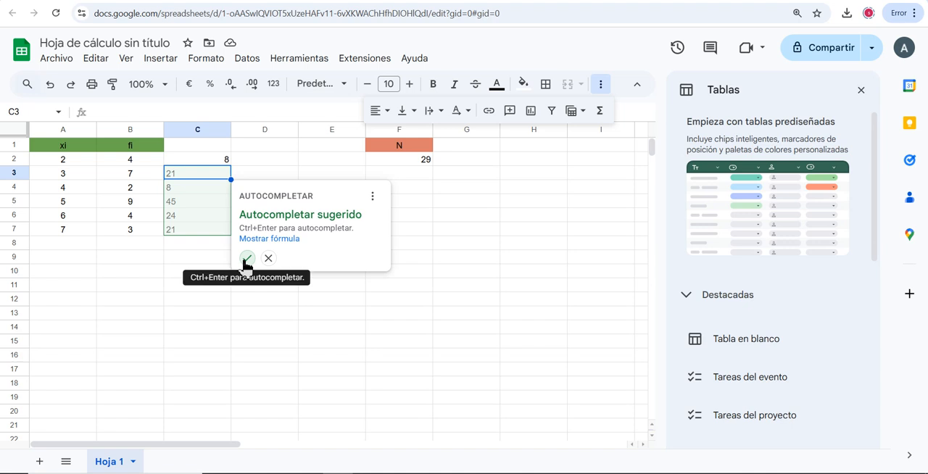
# Reject the suggested autofill and copy the C2 formula down through C7 with the fill handle
pyautogui.click(268, 258)
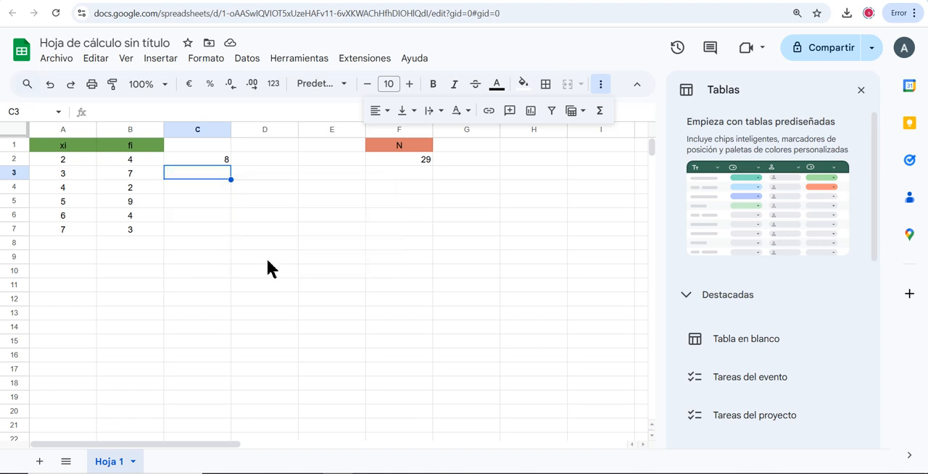
pyautogui.hotkey('ctrl', 'z')
pyautogui.hotkey('ctrl', 'y')
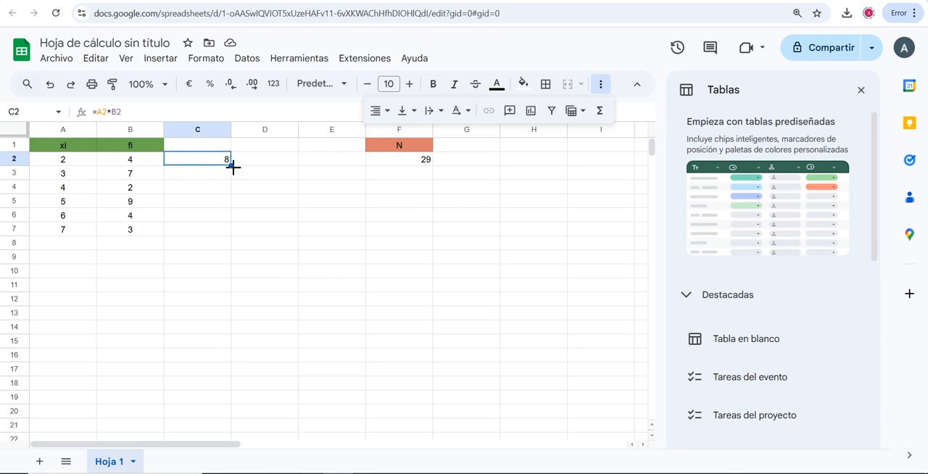
pyautogui.moveTo(233, 168); pyautogui.dragTo(233, 232)
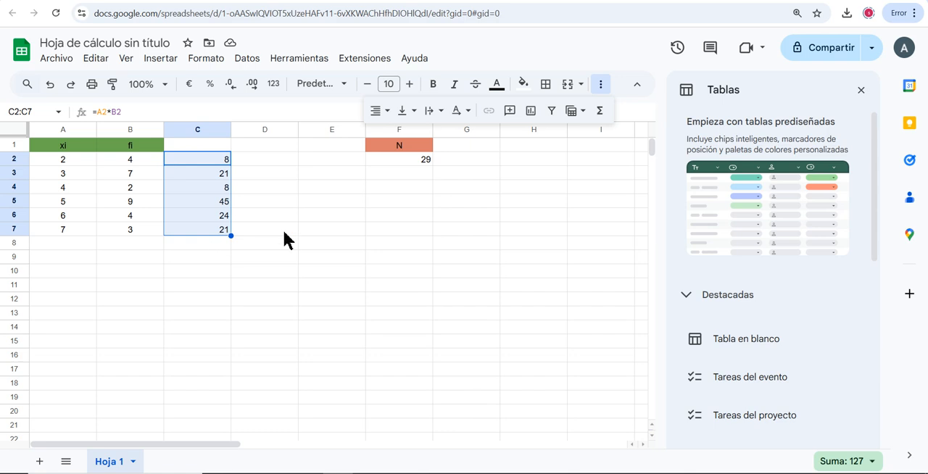
# Enter the header "Media" in G1, centre it and give the cell a salmon-red fill matching the N header
pyautogui.click(469, 144)
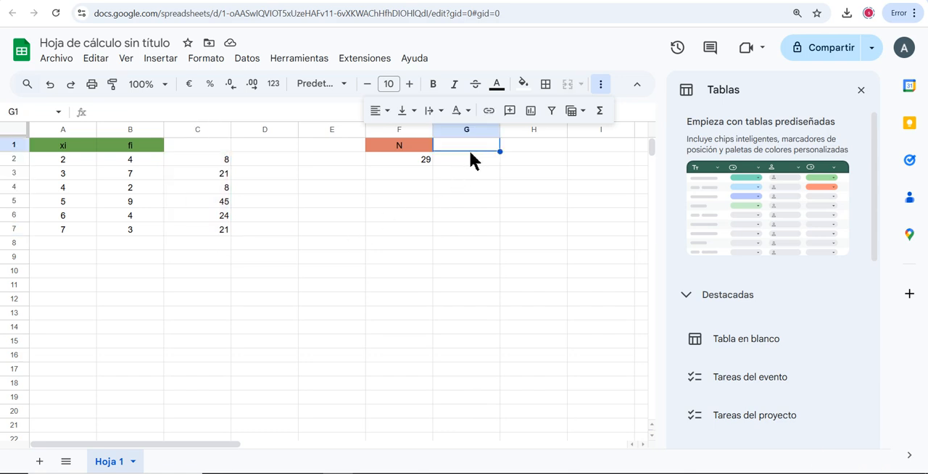
pyautogui.write('Media')
pyautogui.click(384, 110)
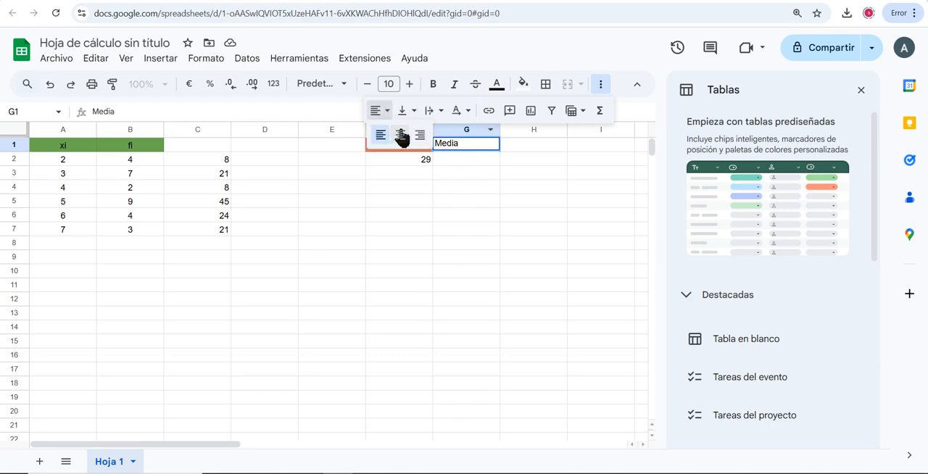
pyautogui.click(522, 84)
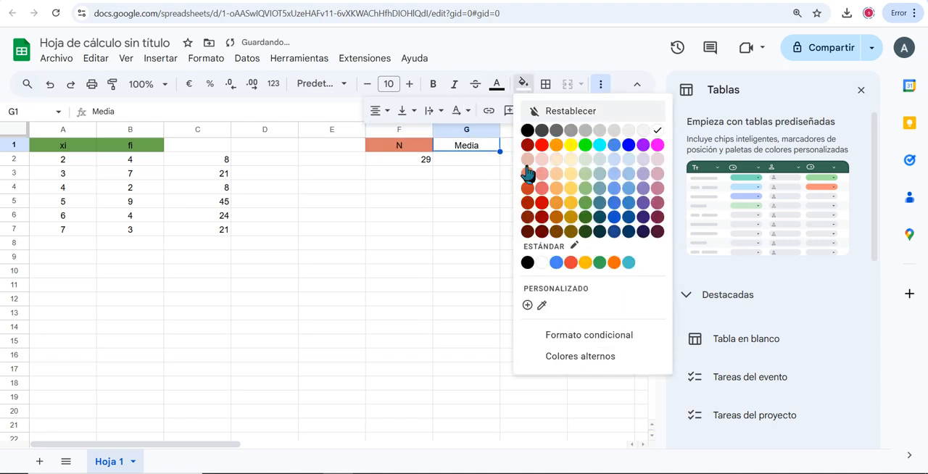
pyautogui.click(528, 188)
pyautogui.click(524, 86)
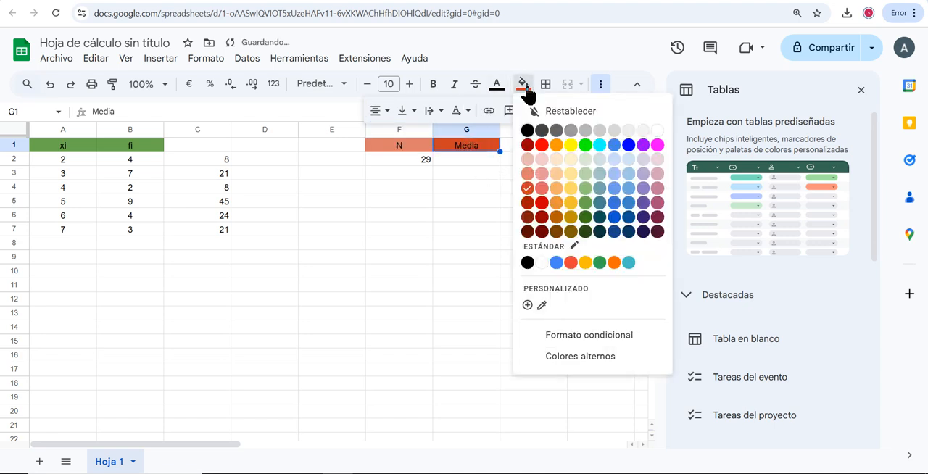
pyautogui.click(527, 186)
# Calculate the mean in G2 with the formula =SUMA(C2:C7)/F2
pyautogui.click(476, 161)
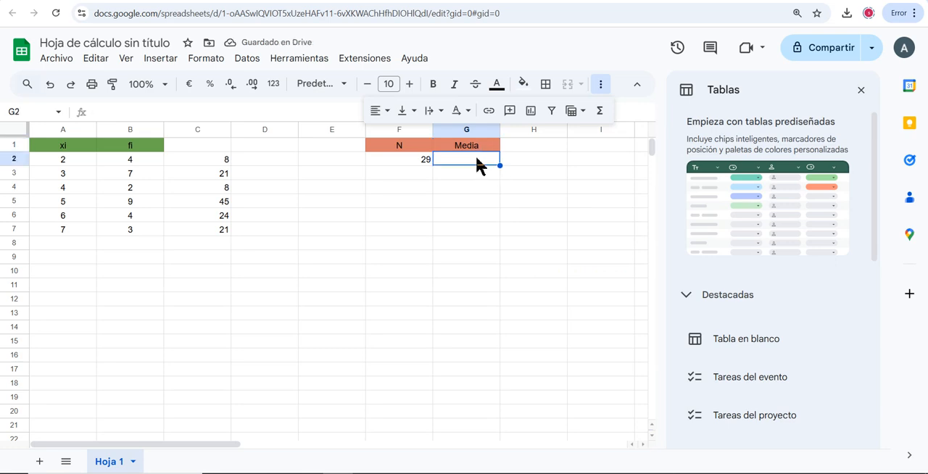
pyautogui.write('=')
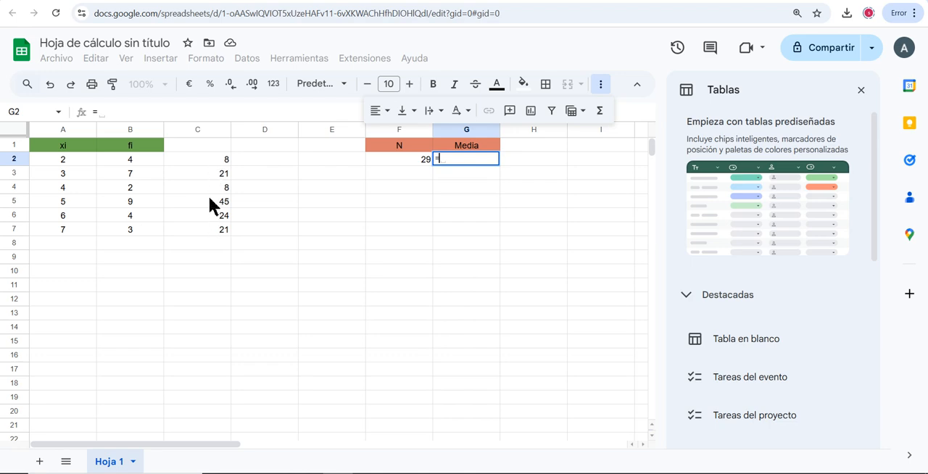
pyautogui.write('su')
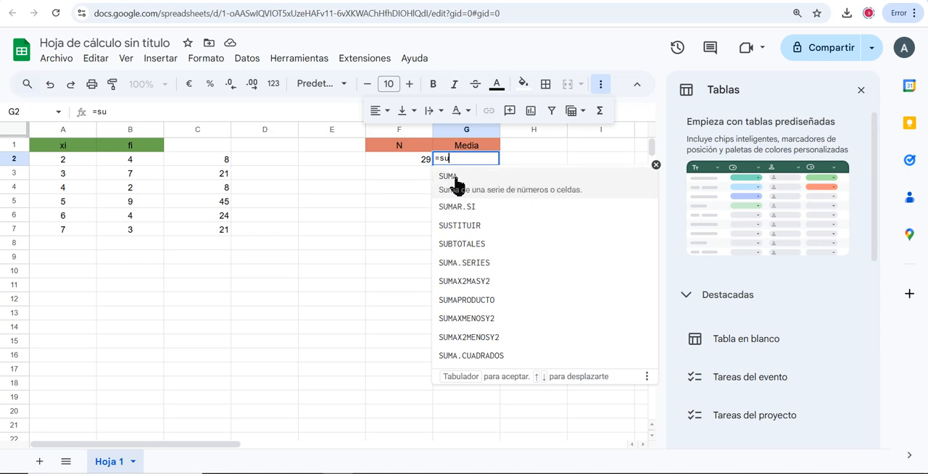
pyautogui.click(456, 178)
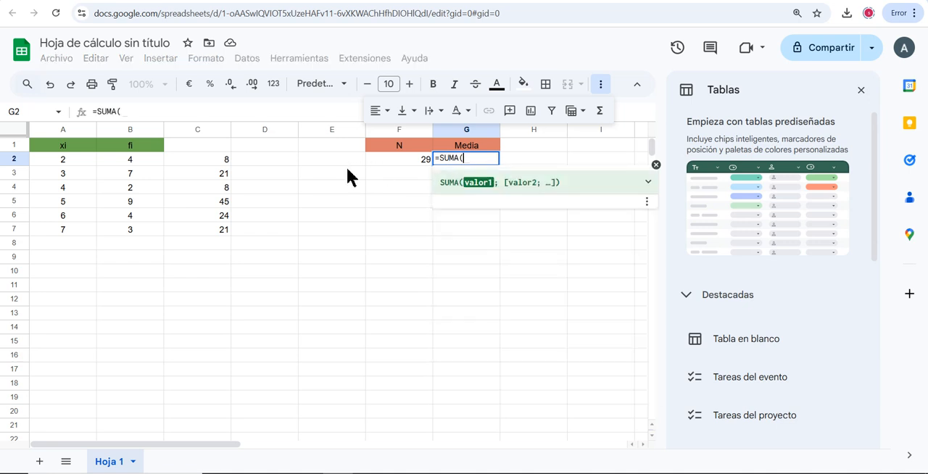
pyautogui.click(222, 161)
pyautogui.moveTo(226, 167); pyautogui.dragTo(224, 228)
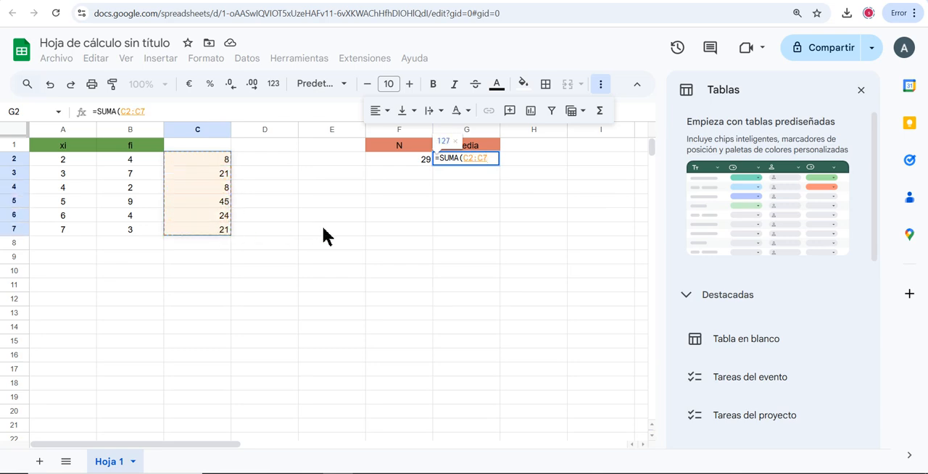
pyautogui.write(')')
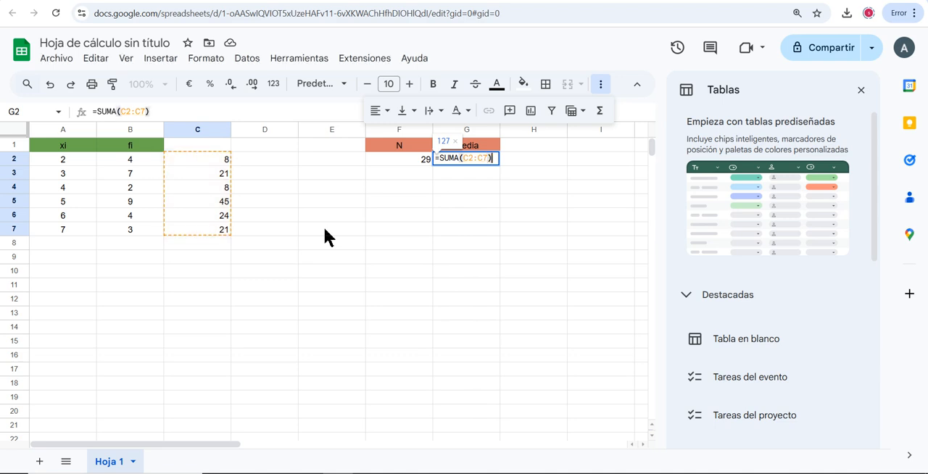
pyautogui.write('/')
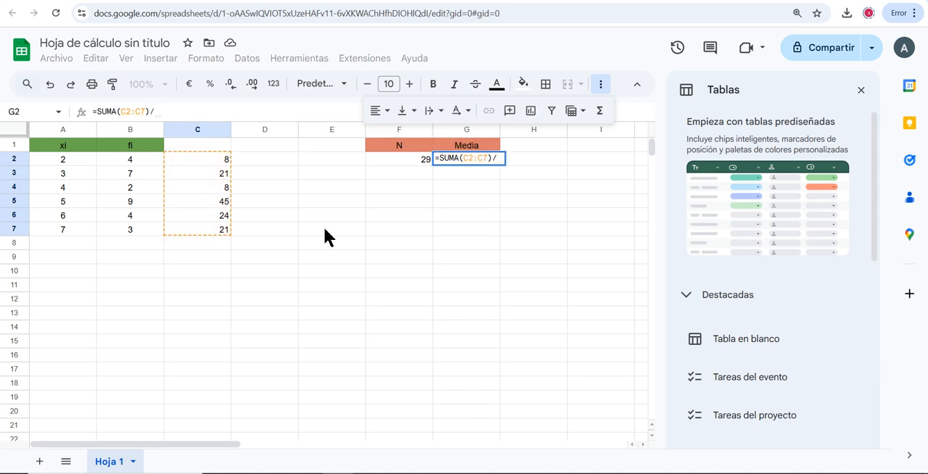
pyautogui.click(407, 158)
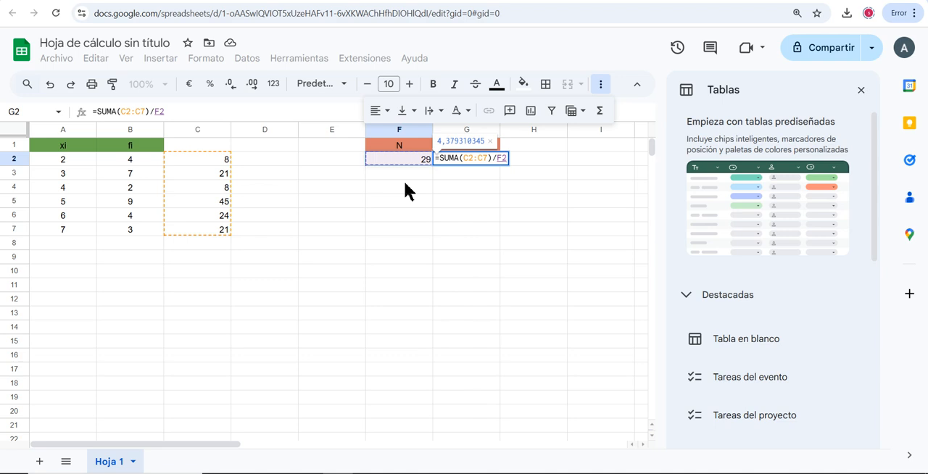
pyautogui.press('Return')
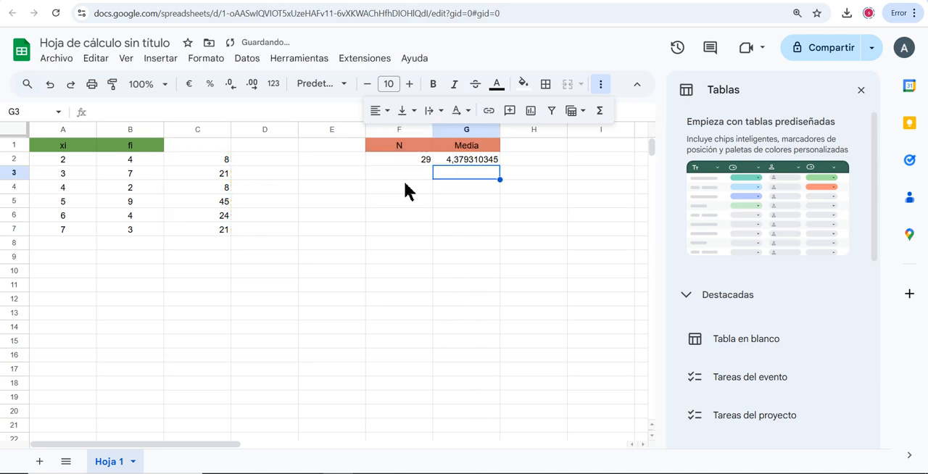
# Enter the header "xifi" in C1, centre it and give the cell a light green fill
pyautogui.click(537, 145)
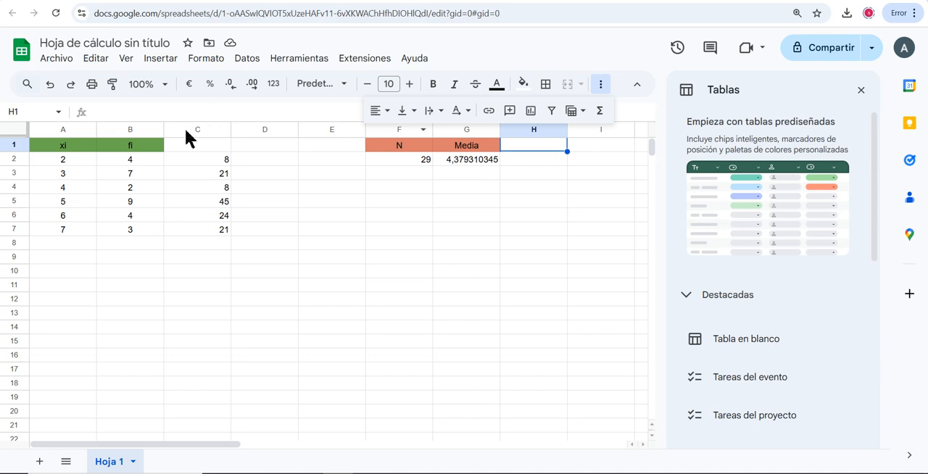
pyautogui.click(206, 145)
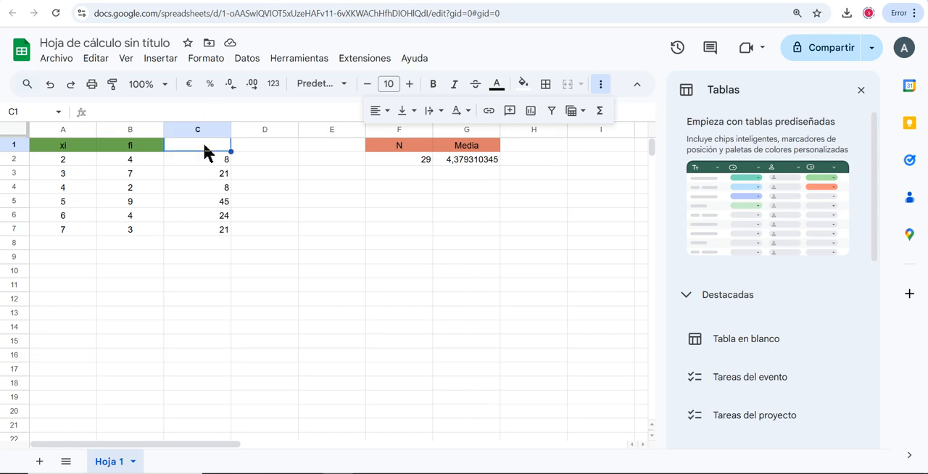
pyautogui.write('xi')
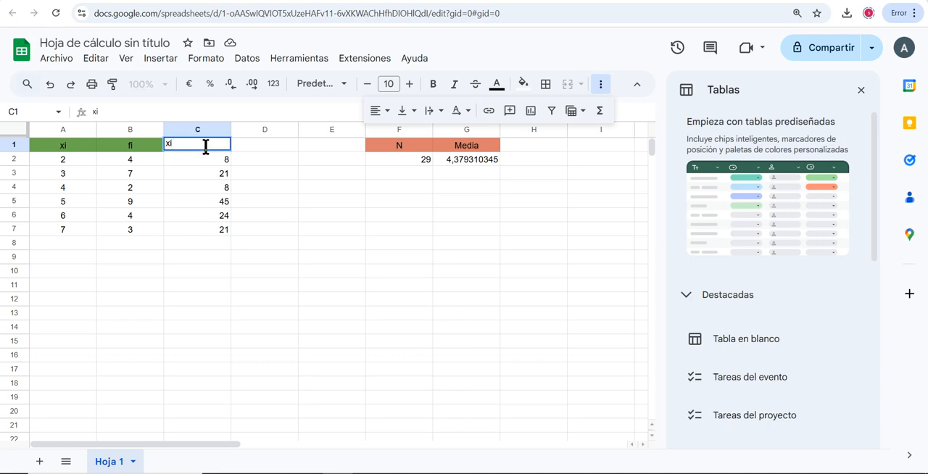
pyautogui.write('fi')
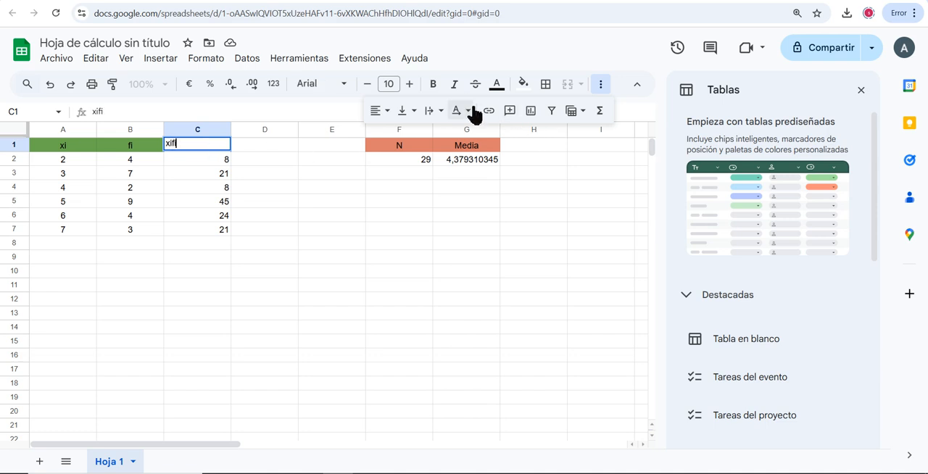
pyautogui.click(388, 116)
pyautogui.click(398, 136)
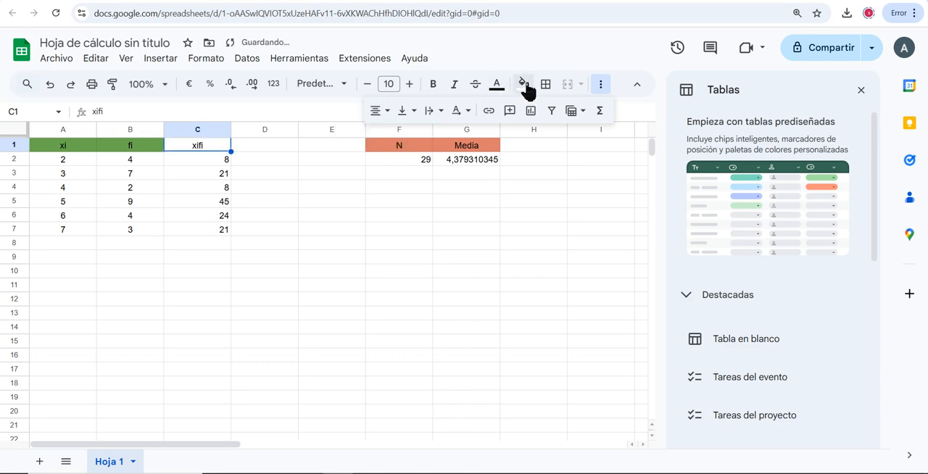
pyautogui.click(523, 84)
pyautogui.click(588, 199)
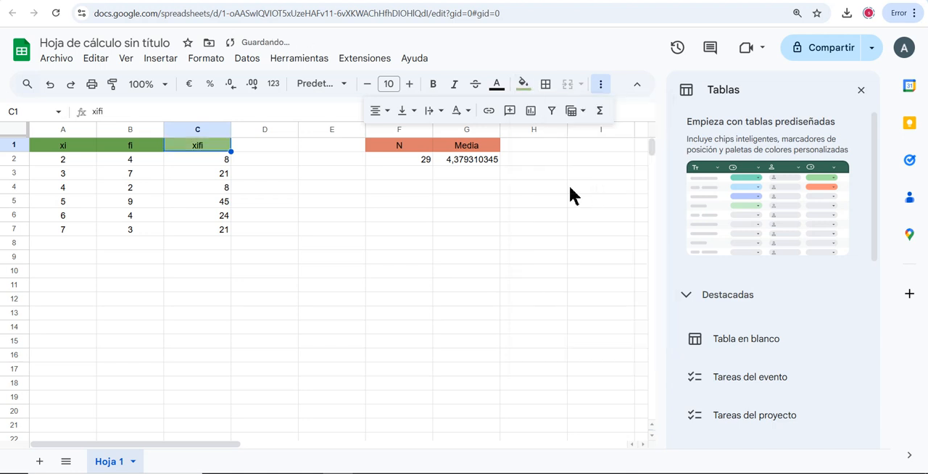
# Enter the header "xi^2*fi" in D1 and give the cell a medium green fill
pyautogui.click(267, 149)
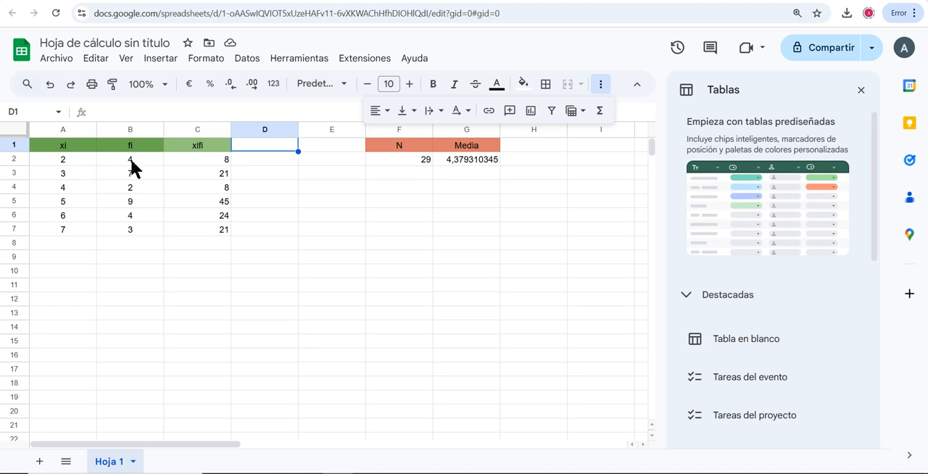
pyautogui.doubleClick(276, 146)
pyautogui.write('xi')
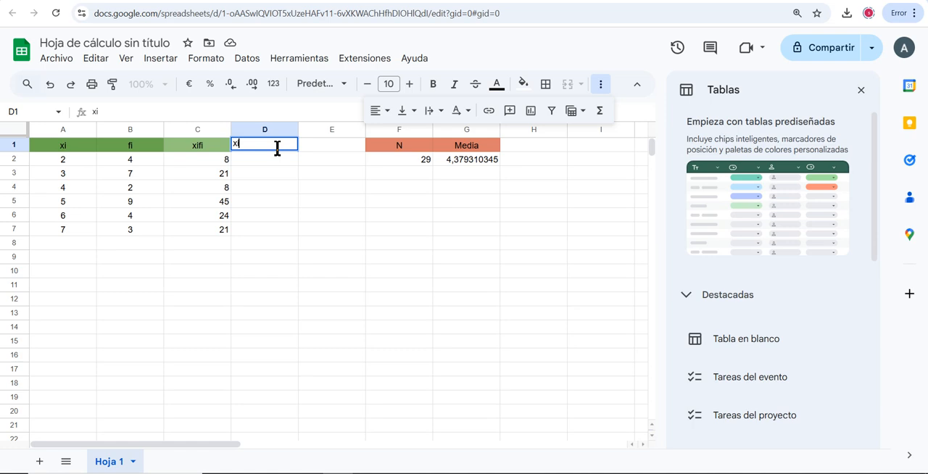
pyautogui.write('^2*fi')
pyautogui.press('Return')
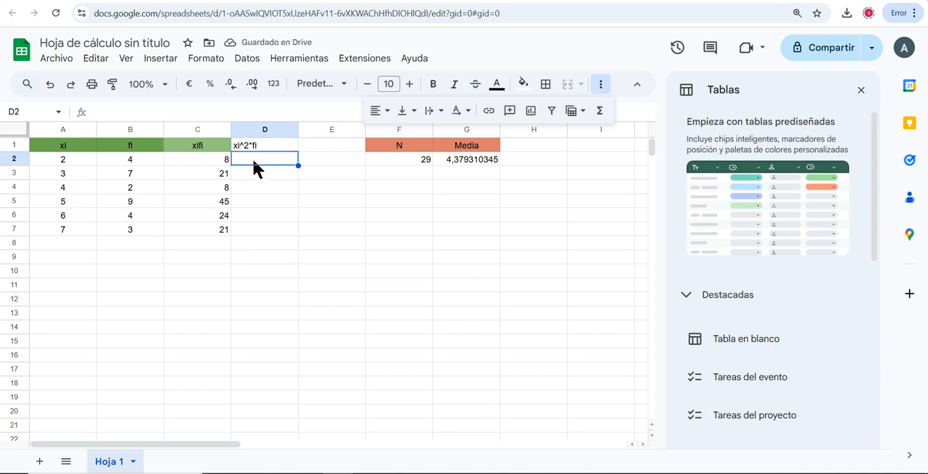
pyautogui.click(253, 145)
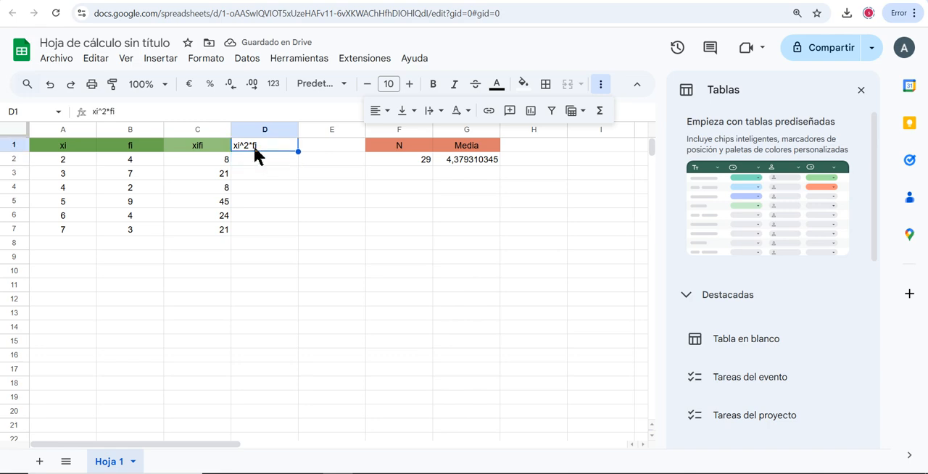
pyautogui.click(522, 87)
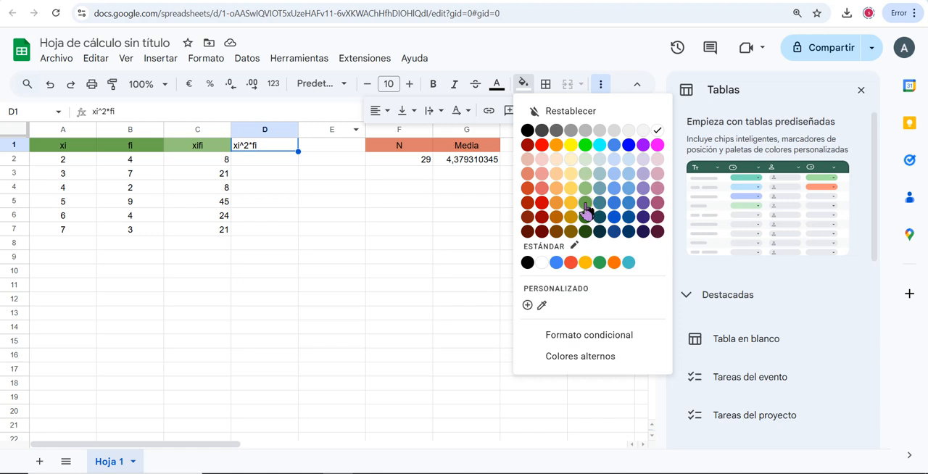
pyautogui.click(585, 202)
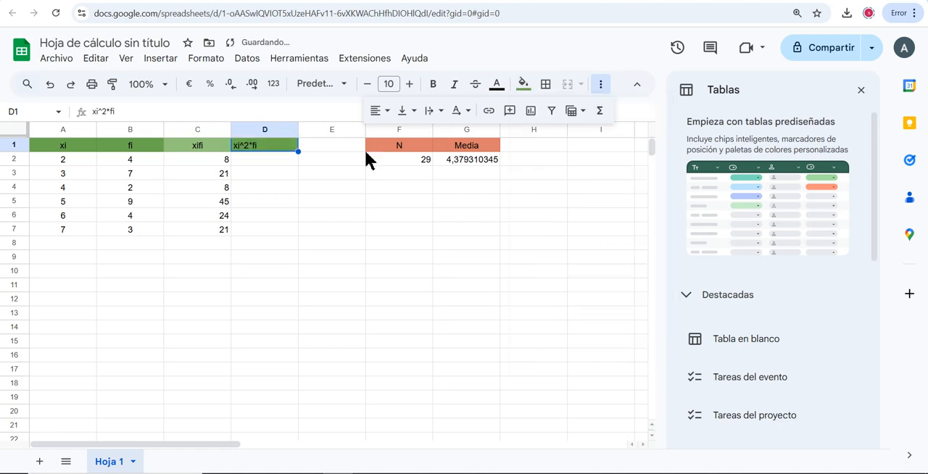
# Give the xifi header in C1 the same medium green fill as the other headers and centre the xi^2*fi header in D1
pyautogui.click(211, 146)
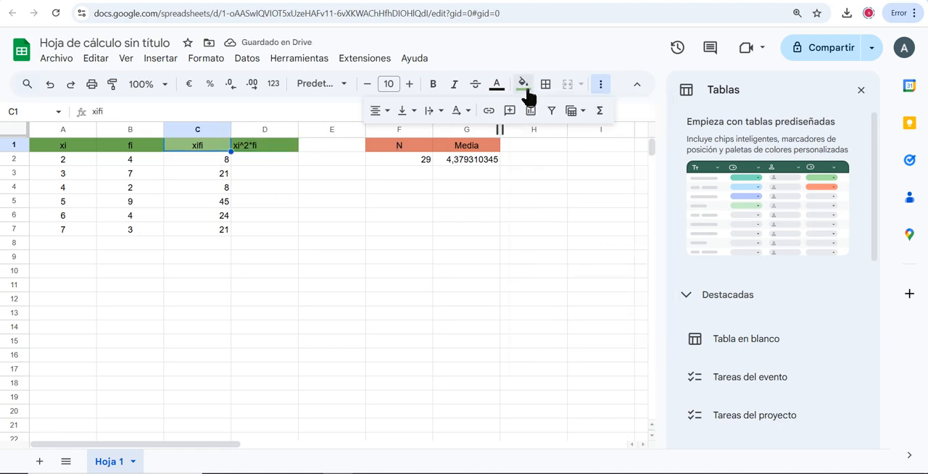
pyautogui.click(527, 92)
pyautogui.click(585, 204)
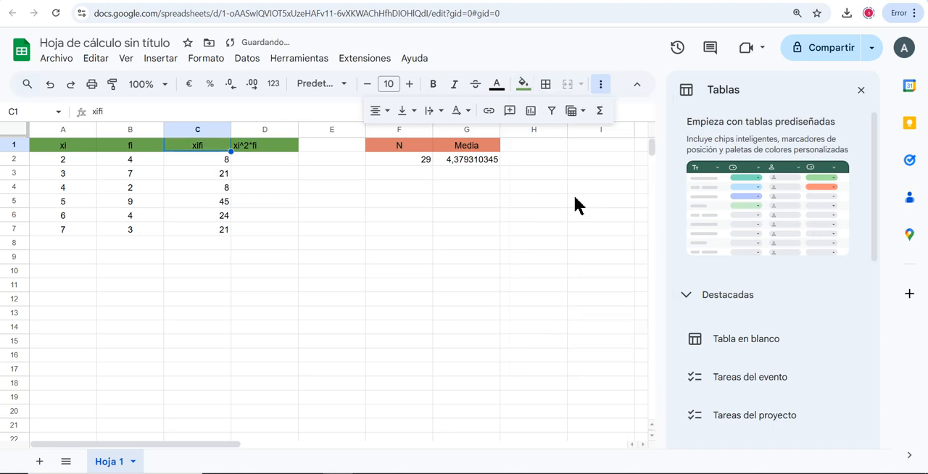
pyautogui.press('Right')
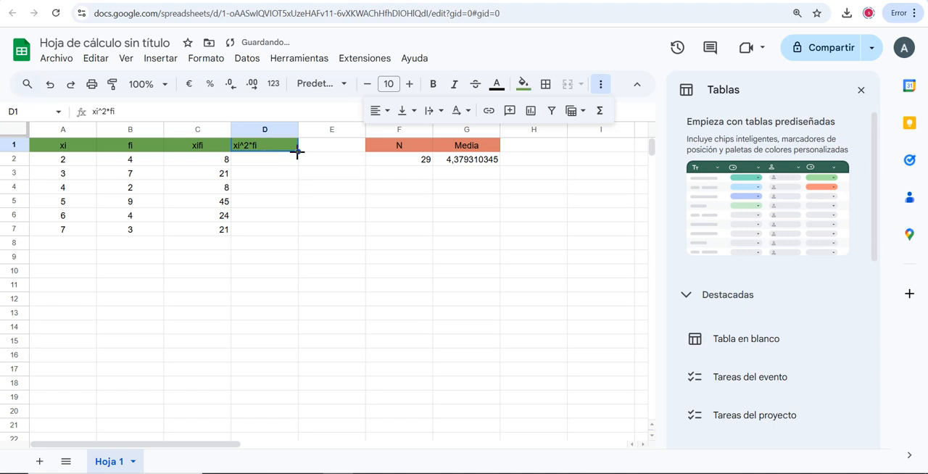
pyautogui.click(377, 111)
pyautogui.click(401, 137)
# Calculate xi^2*fi in D2 with the formula =A2^2*B2 and autofill it down to D7
pyautogui.click(267, 161)
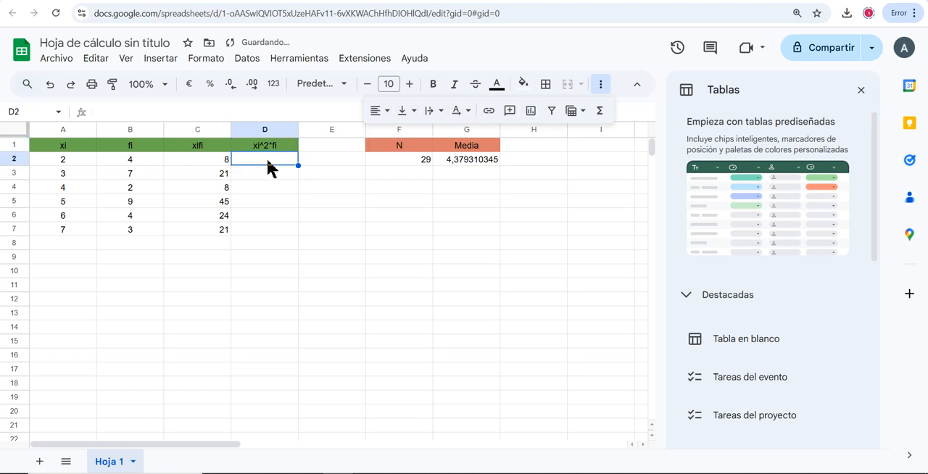
pyautogui.write('=')
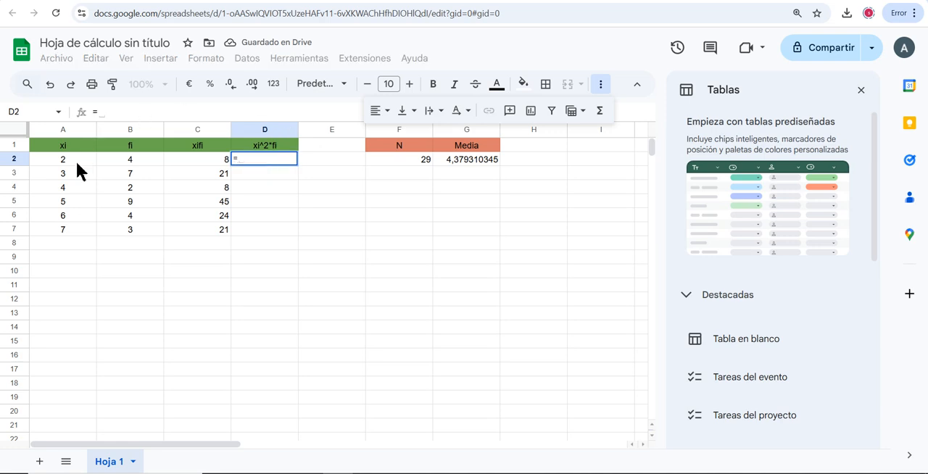
pyautogui.click(66, 161)
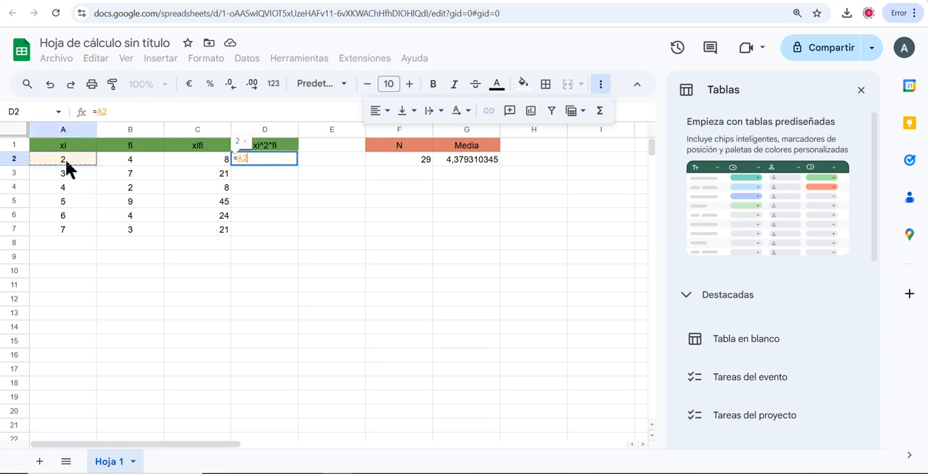
pyautogui.write('^2')
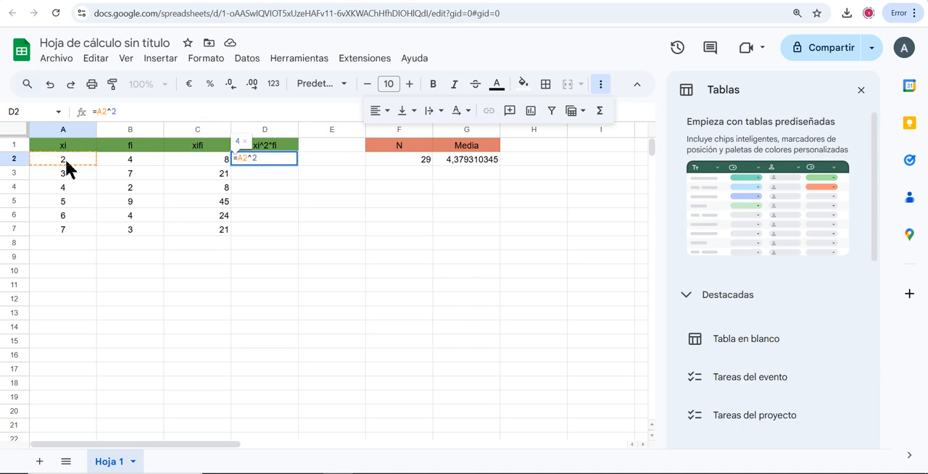
pyautogui.write('*')
pyautogui.click(122, 161)
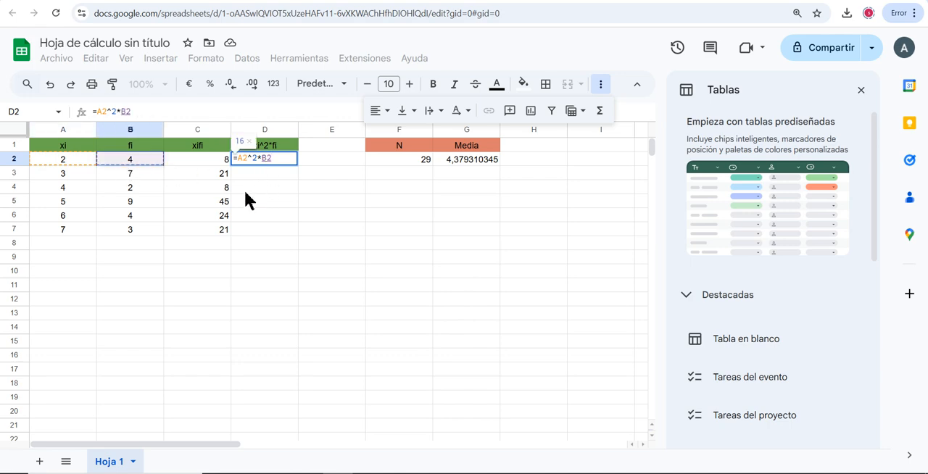
pyautogui.press('Return')
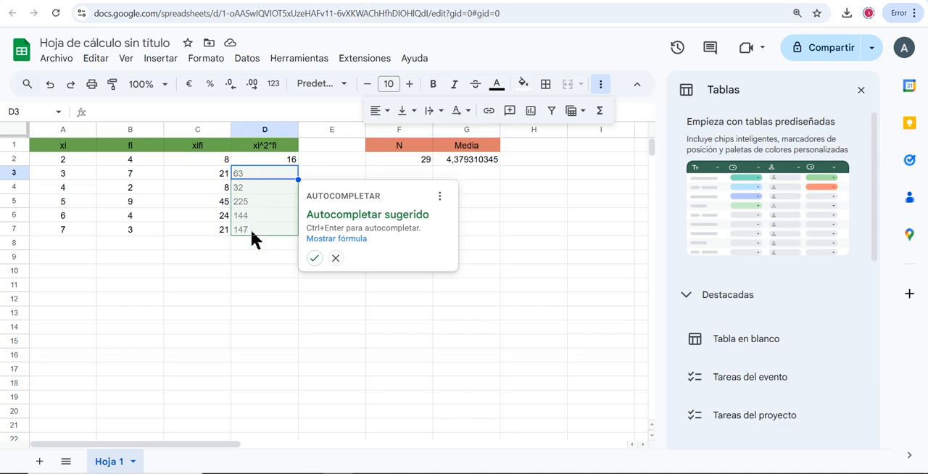
pyautogui.click(315, 259)
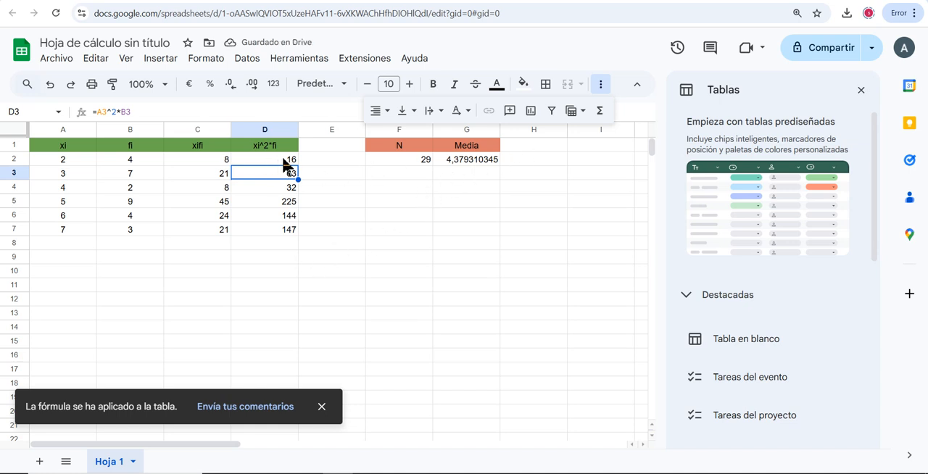
# Enter the header "Varianza" in H1 and give the cell a salmon-red fill matching the Media header
pyautogui.click(533, 146)
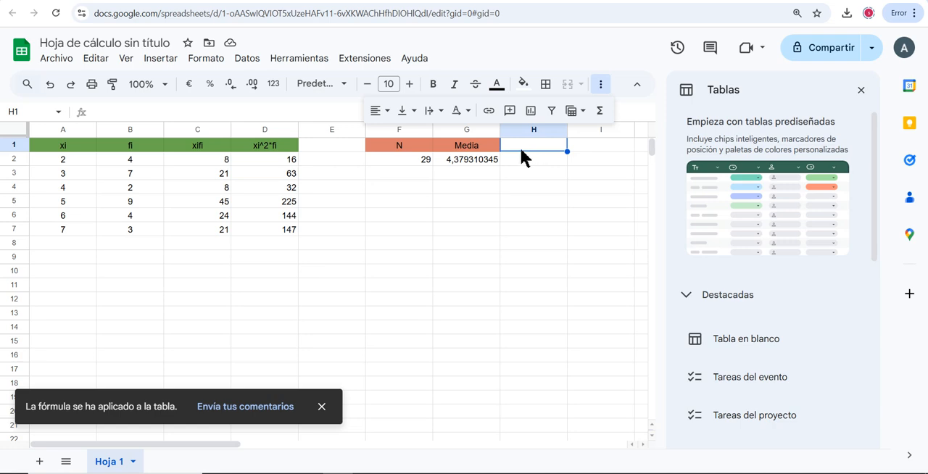
pyautogui.write('Varianza')
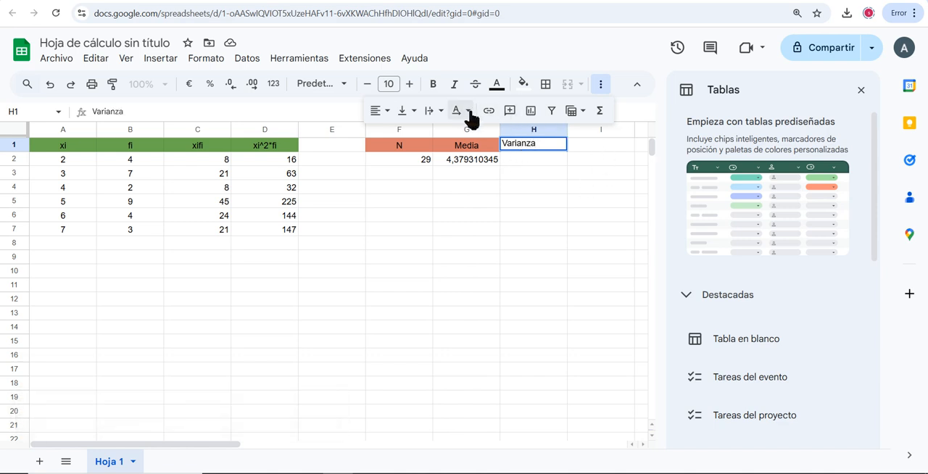
pyautogui.click(523, 85)
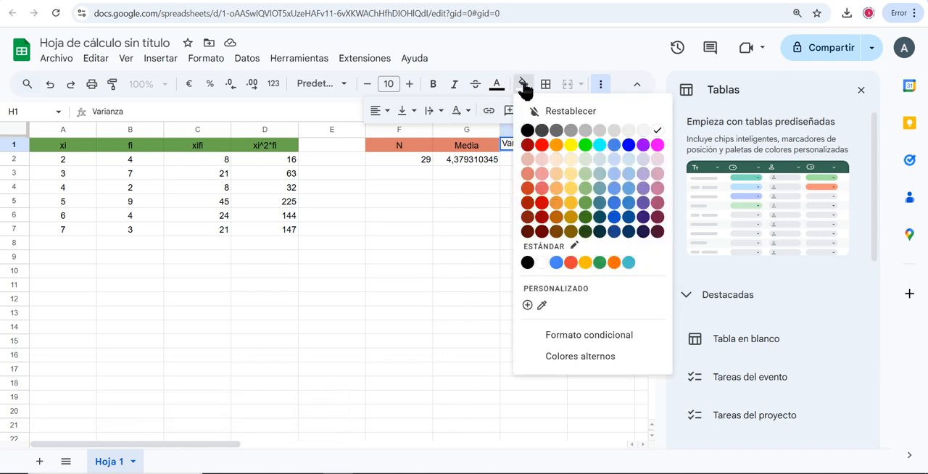
pyautogui.click(539, 190)
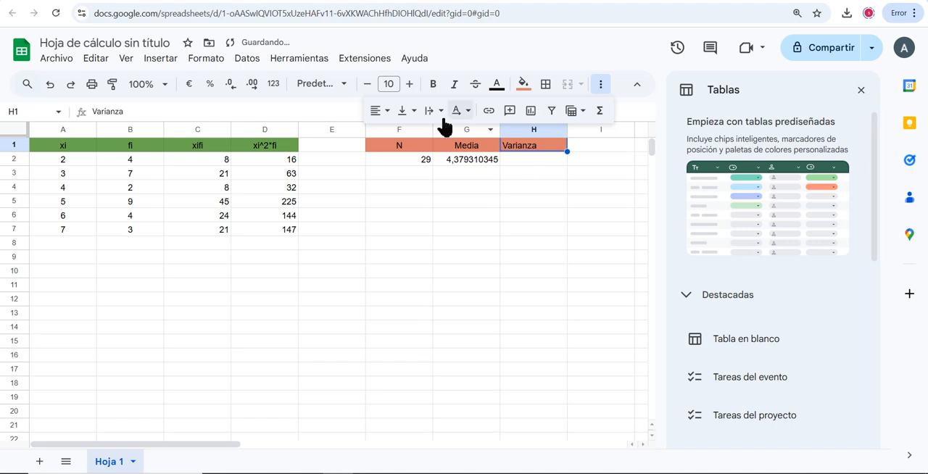
# Calculate the variance in H2 with the formula =SUMA(D2:D7)/F2-G2^2
pyautogui.click(528, 157)
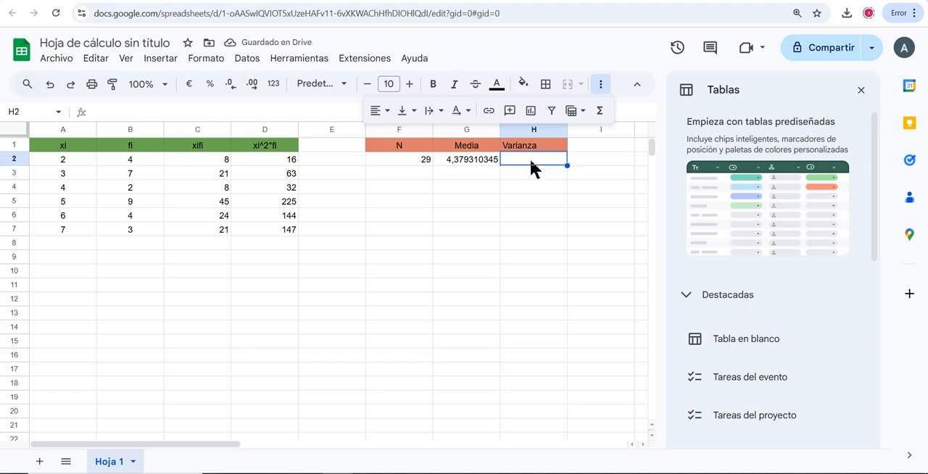
pyautogui.write('=')
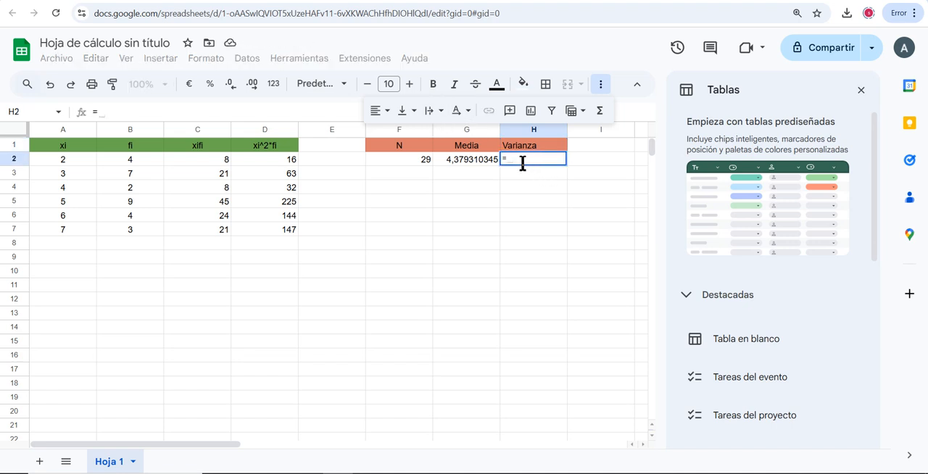
pyautogui.write('s')
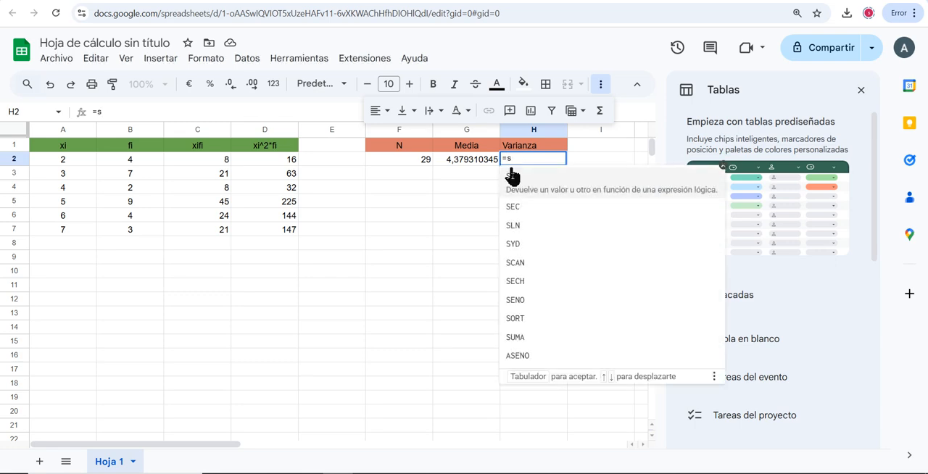
pyautogui.write('uma(')
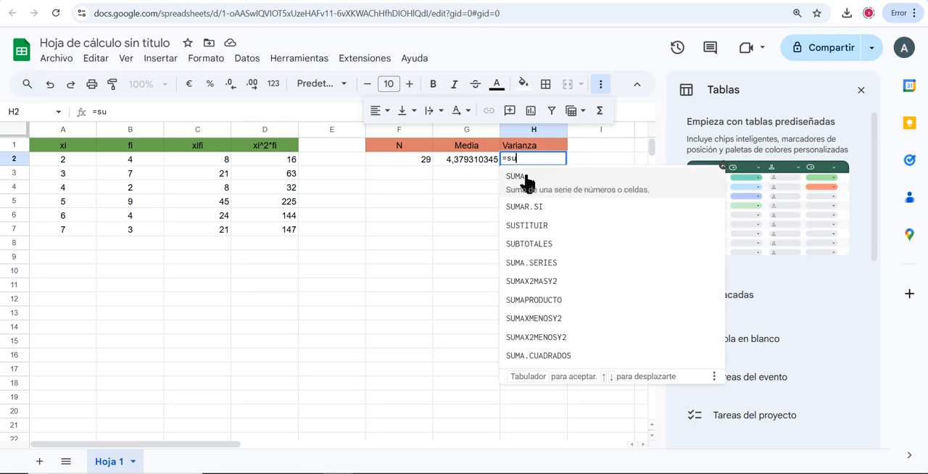
pyautogui.moveTo(269, 154); pyautogui.dragTo(278, 229)
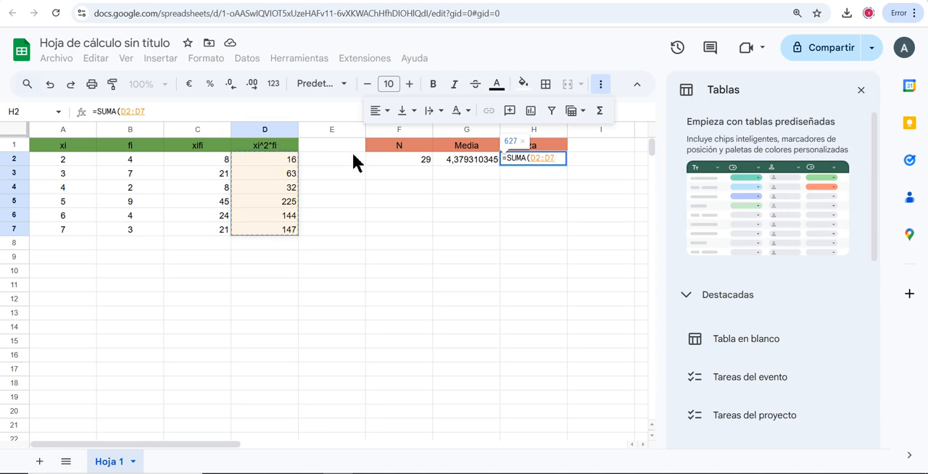
pyautogui.write(')')
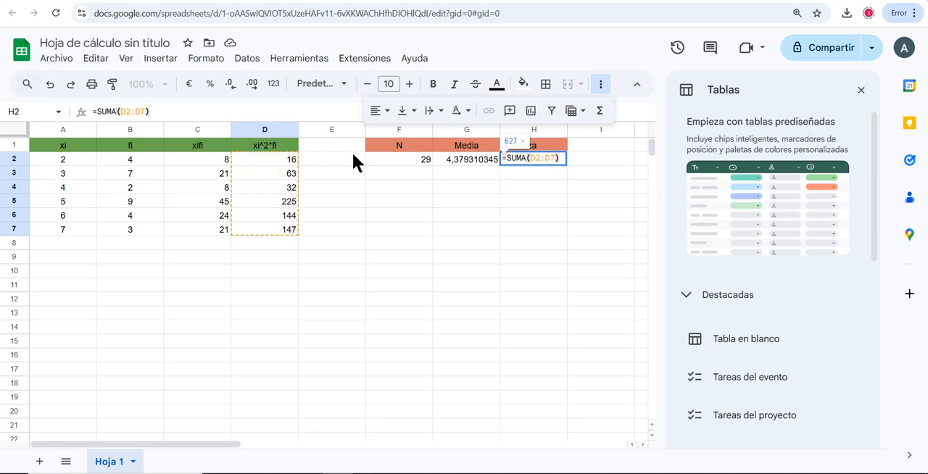
pyautogui.write('/')
pyautogui.click(392, 160)
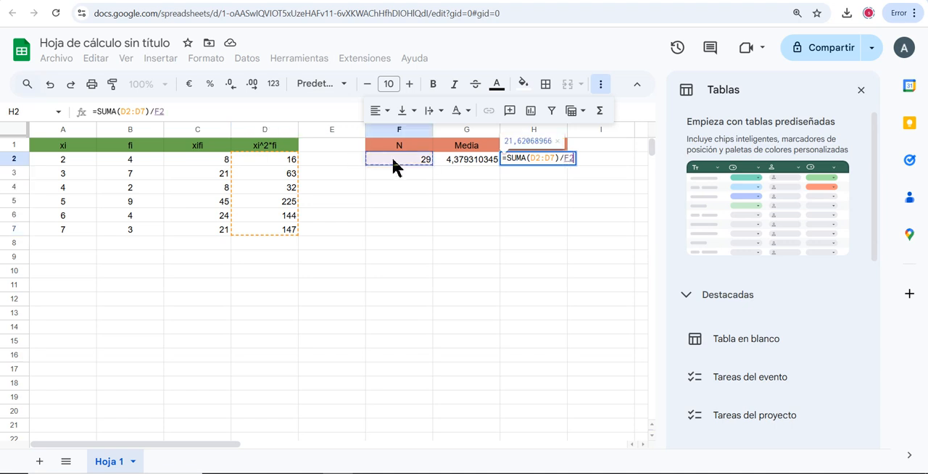
pyautogui.write('-')
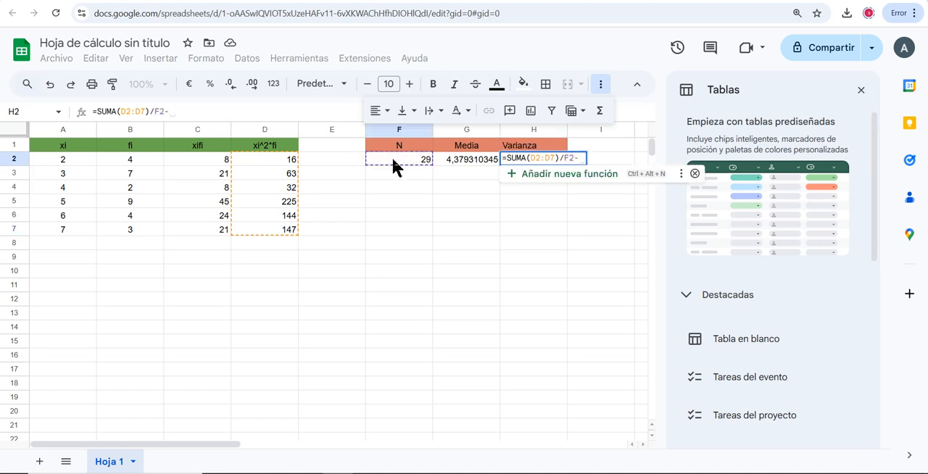
pyautogui.click(453, 161)
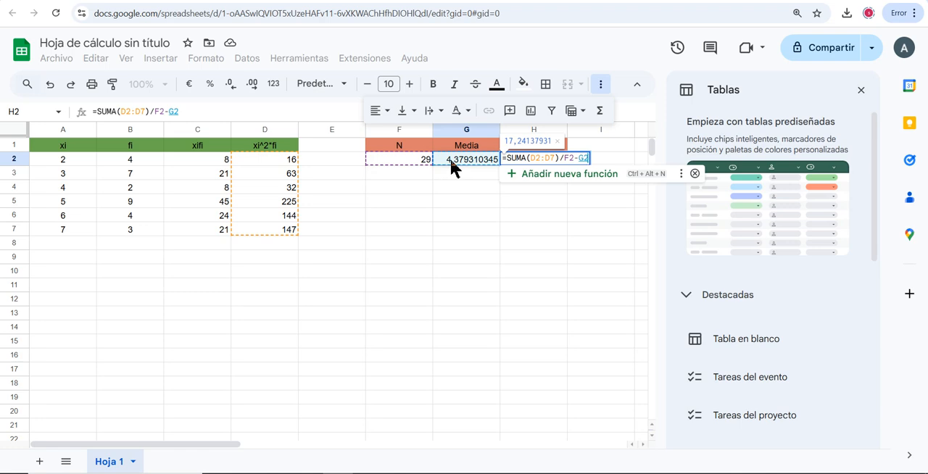
pyautogui.write('^2')
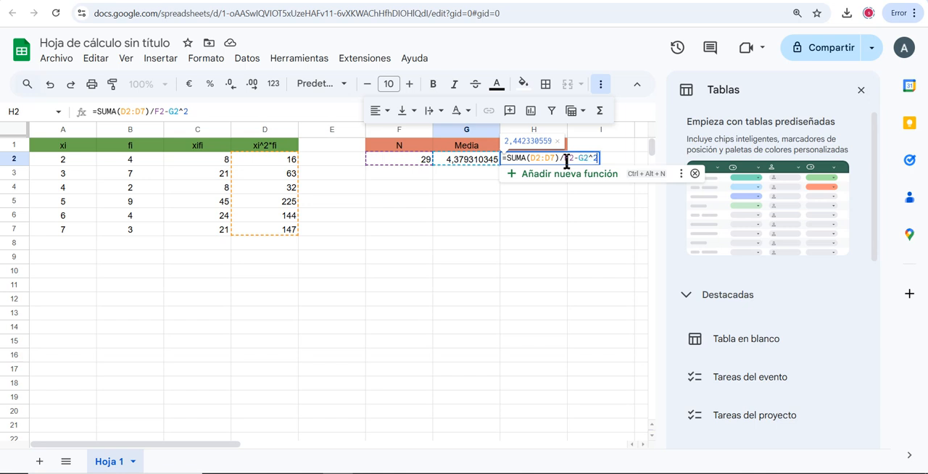
pyautogui.press('Return')
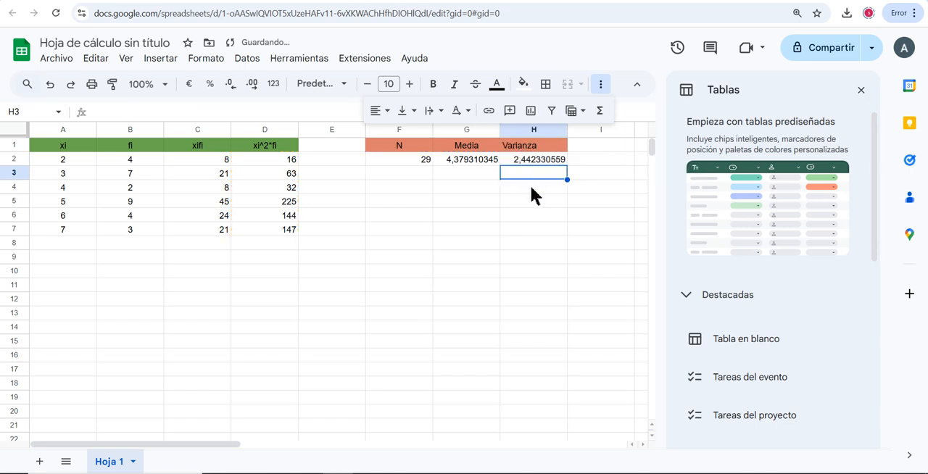
# Enter the header "Desv típica" in H4, centre it and give the cell the same salmon-red fill as the other statistics headers
pyautogui.click(532, 187)
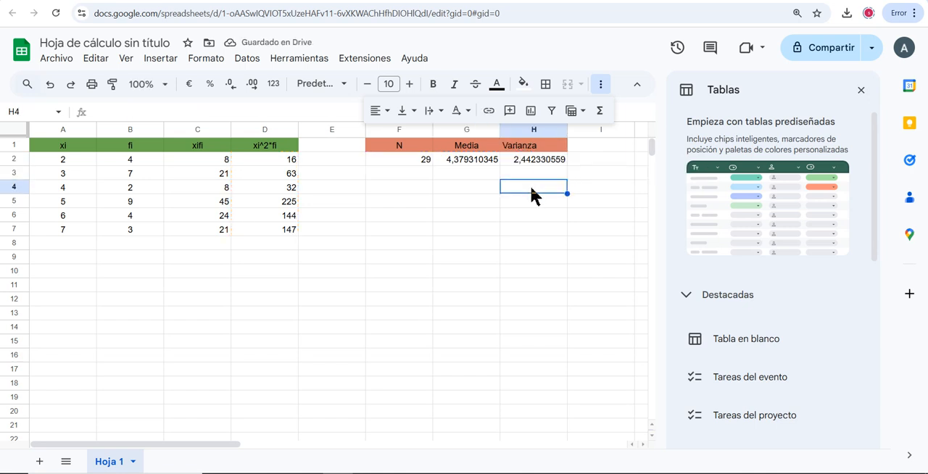
pyautogui.write('Desv')
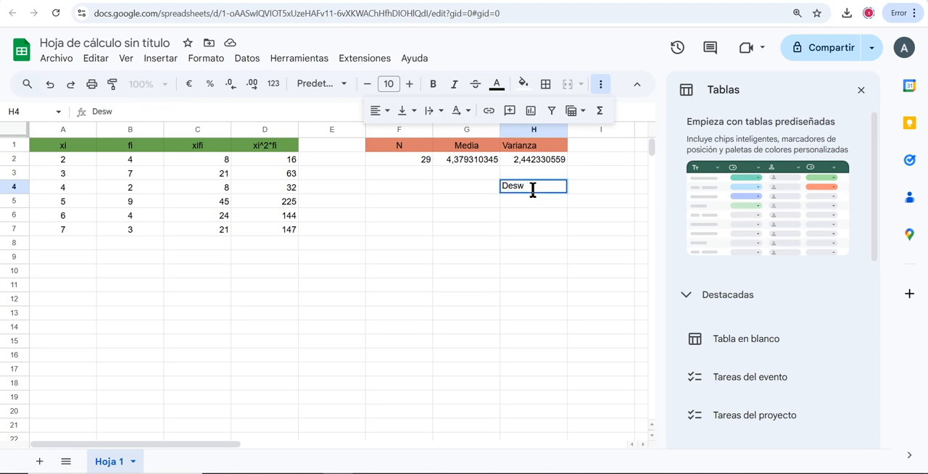
pyautogui.press('BackSpace')
pyautogui.write('v típica')
pyautogui.click(385, 111)
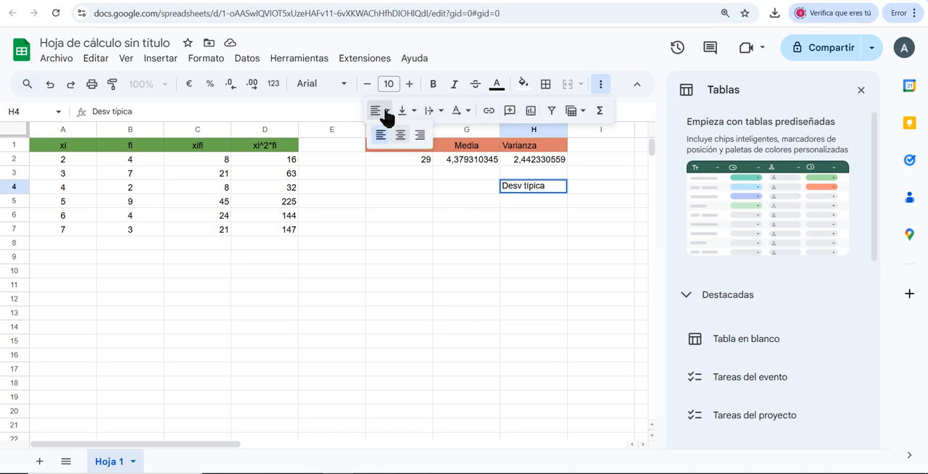
pyautogui.click(400, 135)
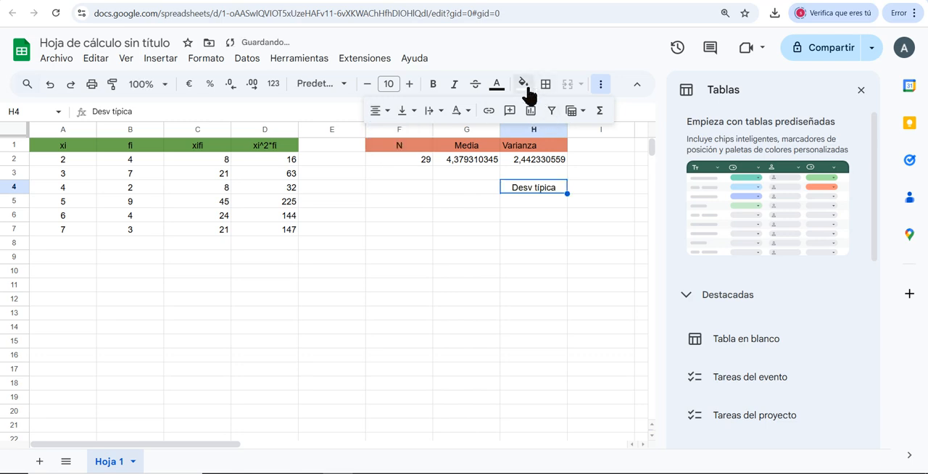
pyautogui.click(525, 85)
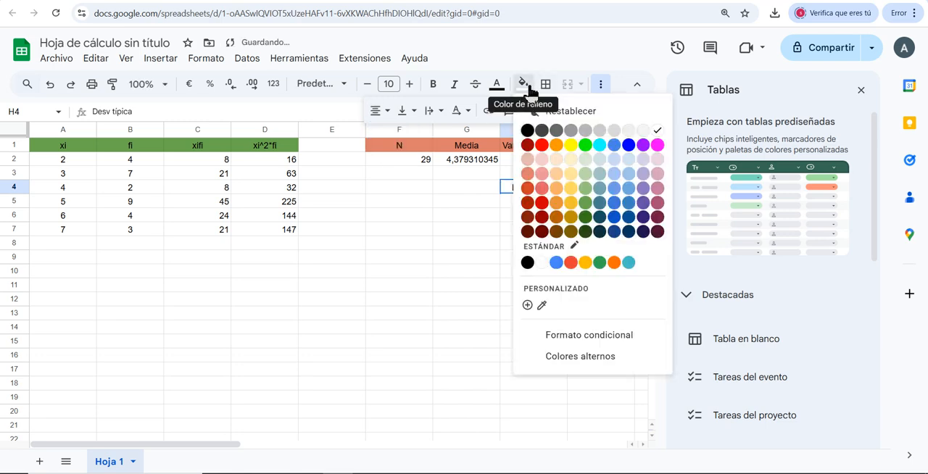
pyautogui.click(529, 177)
# Calculate the standard deviation in H5 with the formula =RAIZ(H2)
pyautogui.click(535, 198)
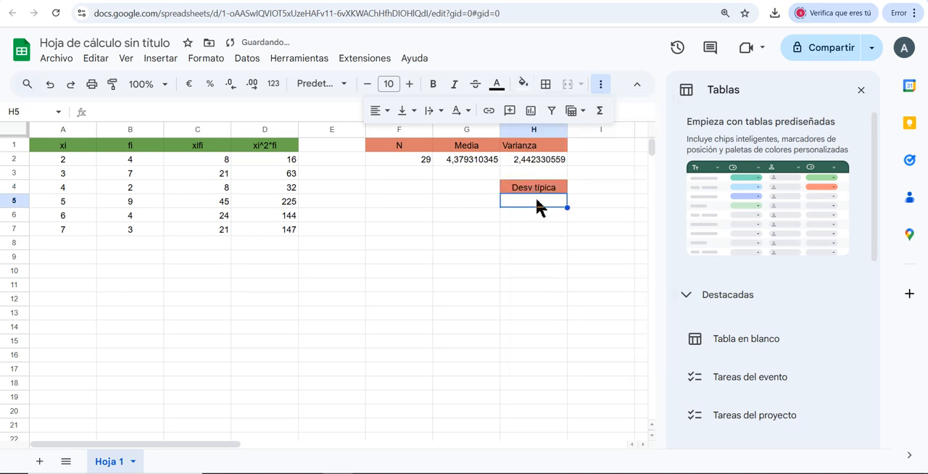
pyautogui.write('=')
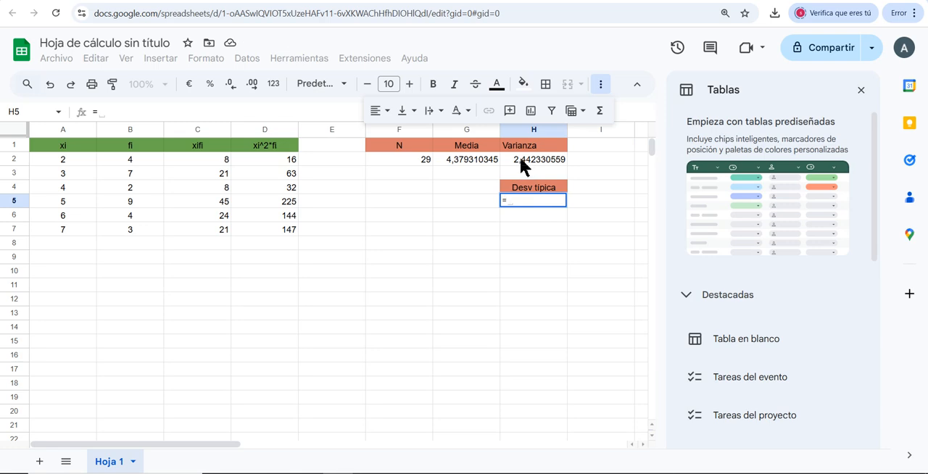
pyautogui.write('rai')
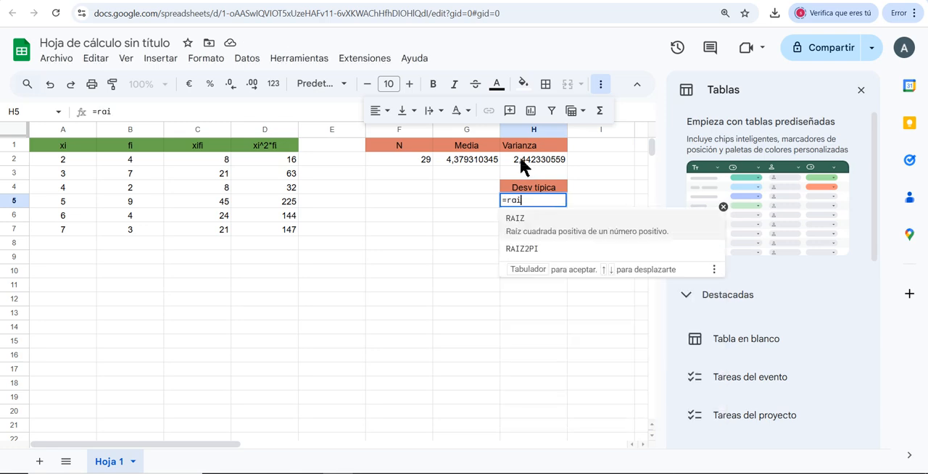
pyautogui.click(515, 220)
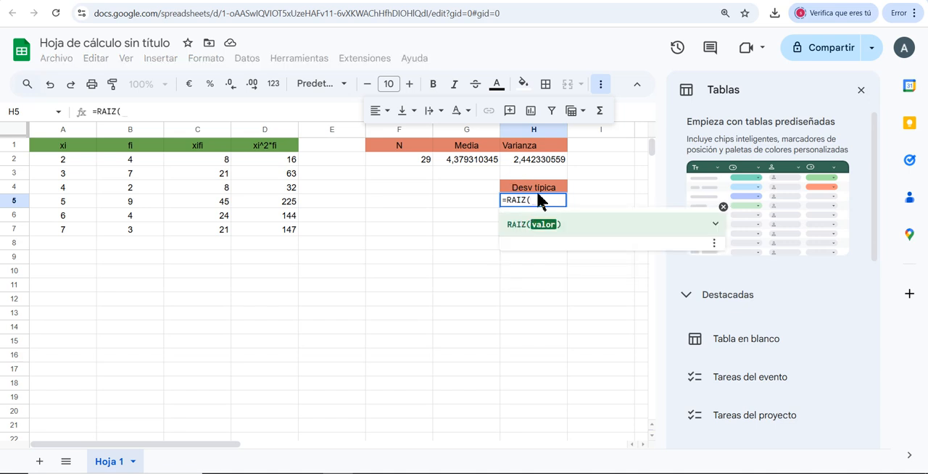
pyautogui.click(535, 161)
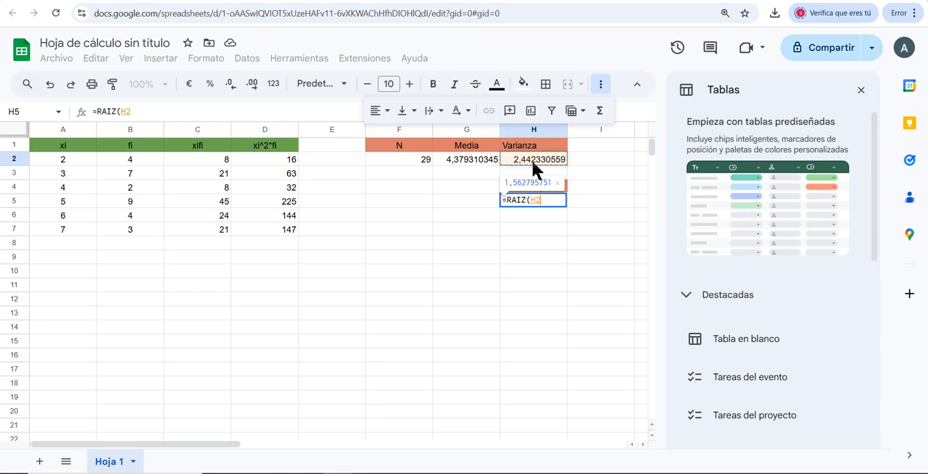
pyautogui.press('Return')
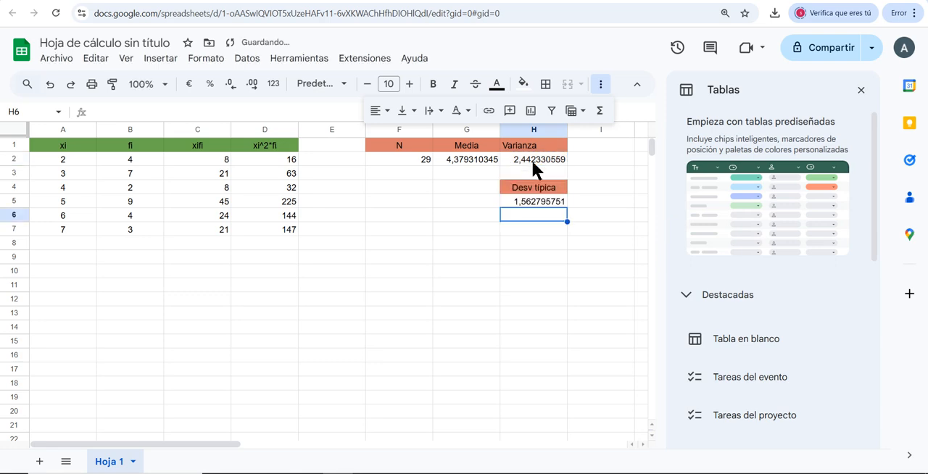
# Enter the header "CV" in H7, centre it and give the cell the same salmon-red fill as the other statistics headers
pyautogui.click(531, 230)
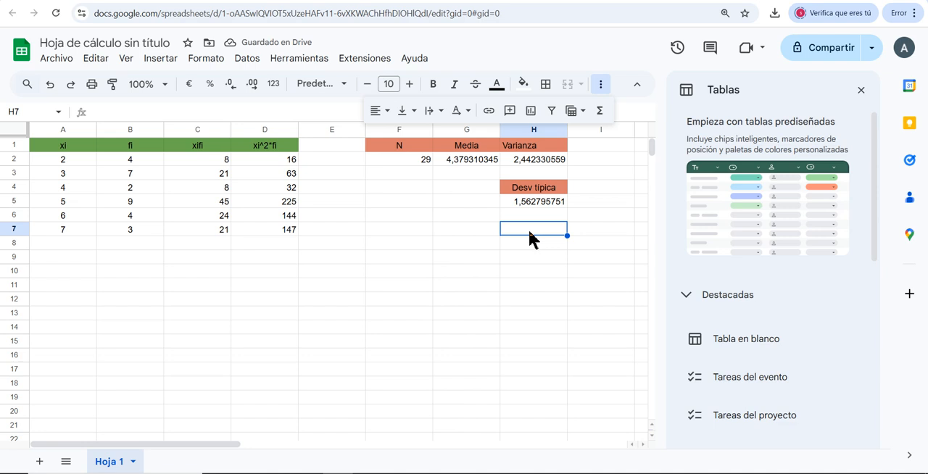
pyautogui.write('CV')
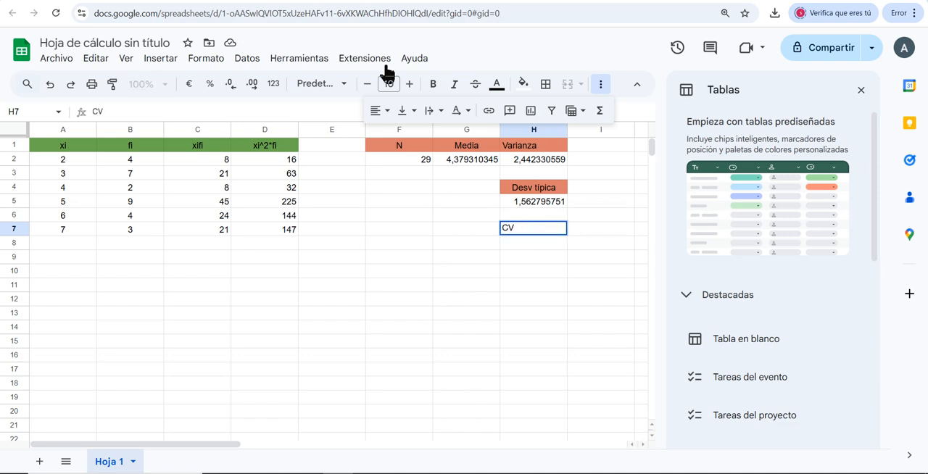
pyautogui.click(381, 111)
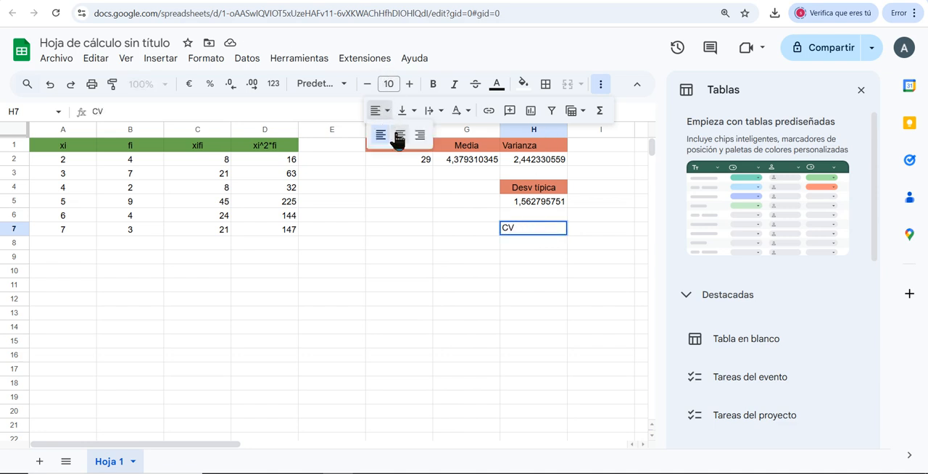
pyautogui.click(522, 84)
pyautogui.click(528, 186)
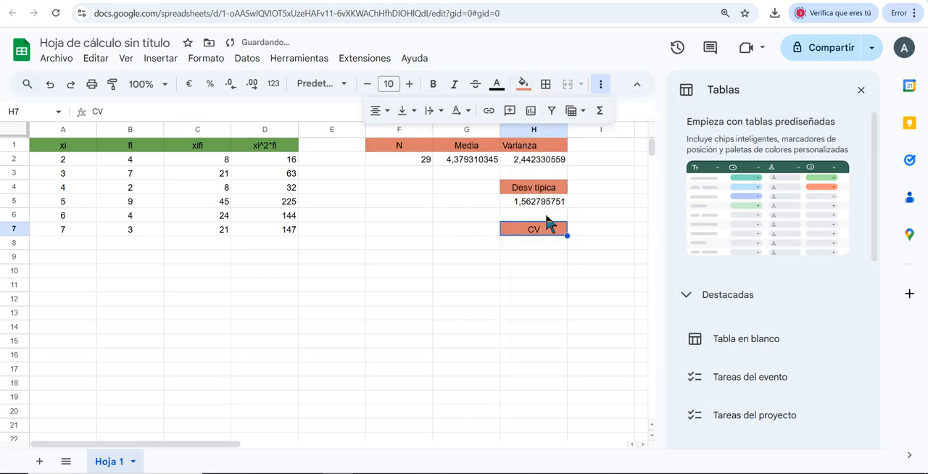
# Calculate the coefficient of variation in H8 with the formula =H5/G2
pyautogui.click(535, 243)
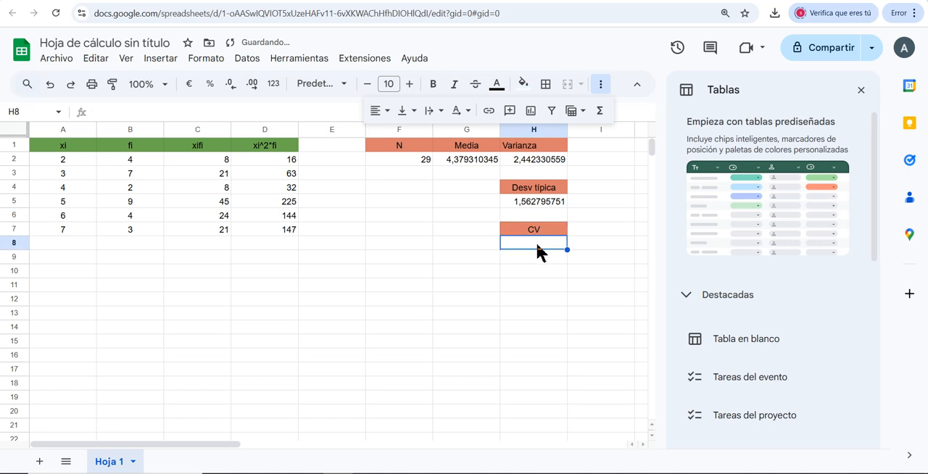
pyautogui.write('=')
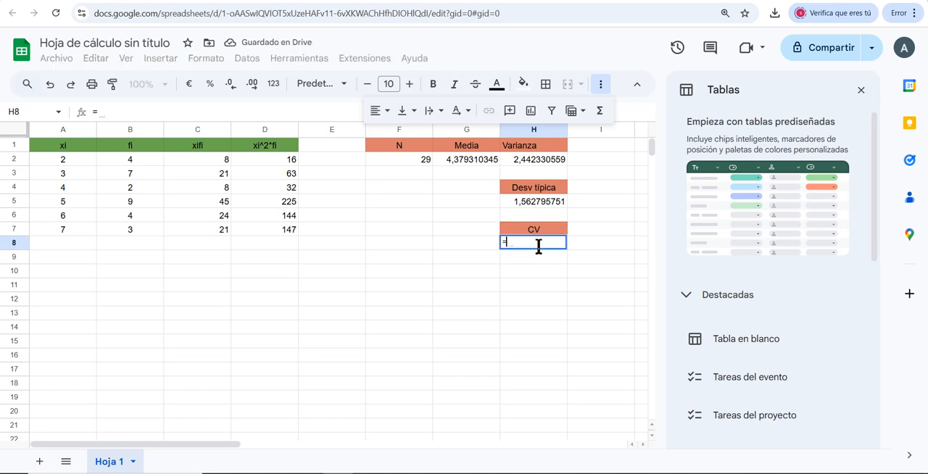
pyautogui.click(534, 202)
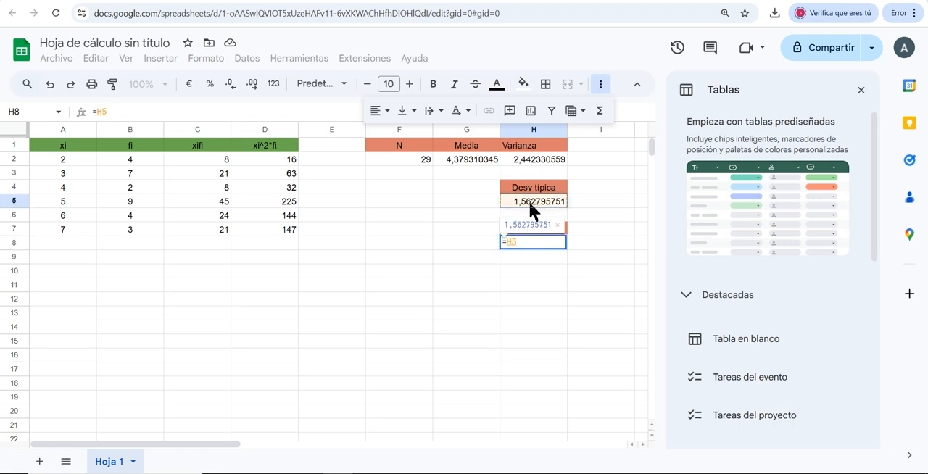
pyautogui.write('/')
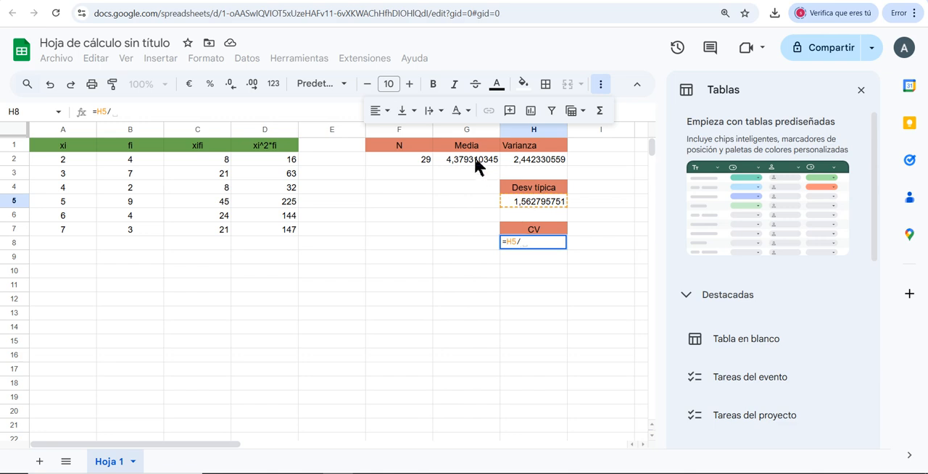
pyautogui.click(473, 158)
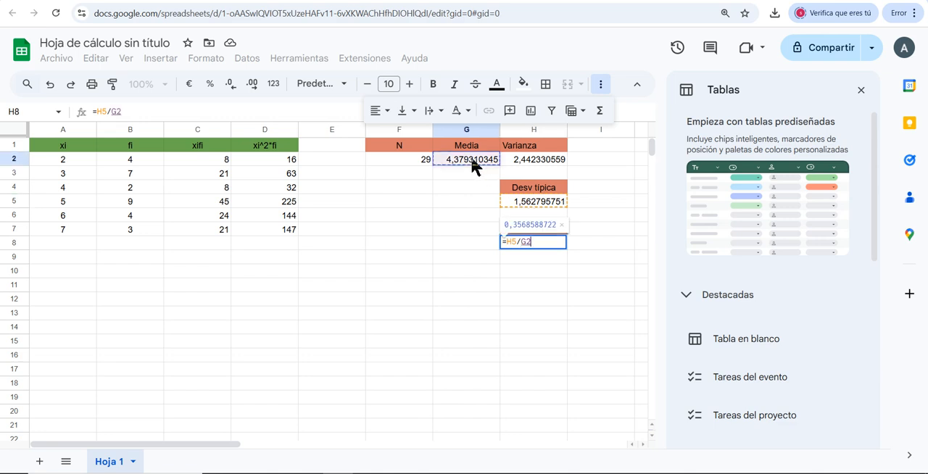
pyautogui.press('Return')
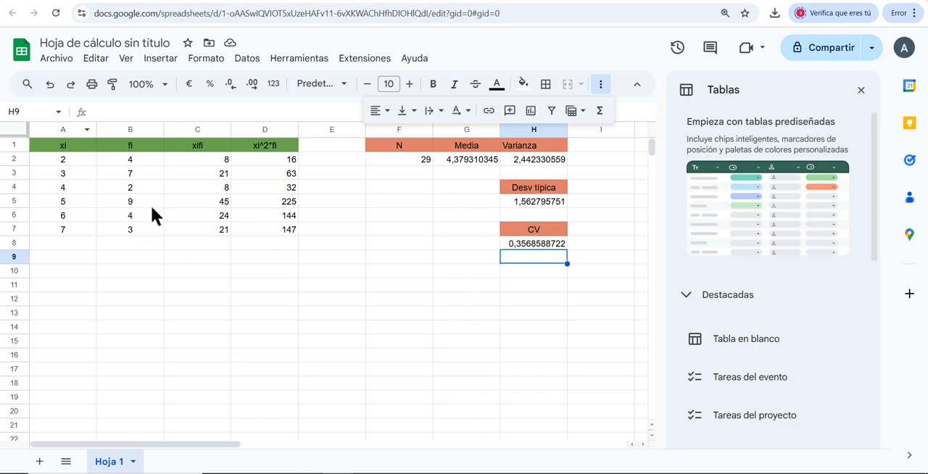
# Clear the xi and fi values in A7 and B7 and enter 3 and 6 instead
pyautogui.click(64, 227)
pyautogui.press('Delete')
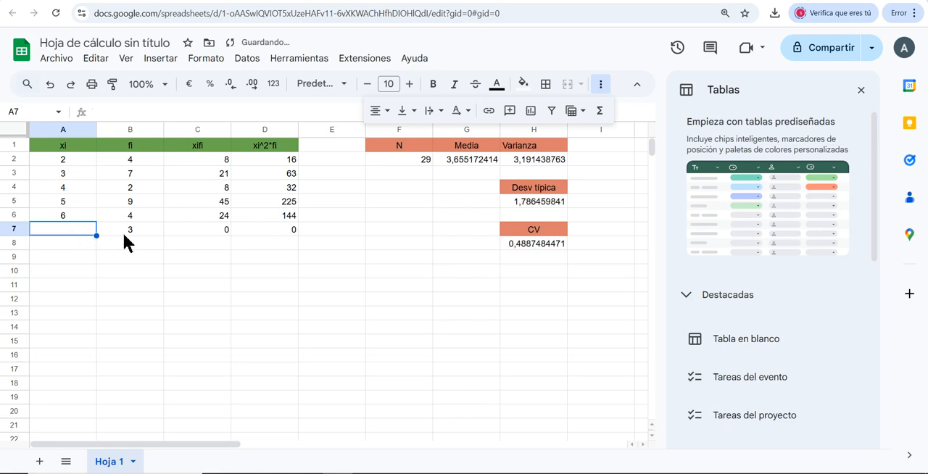
pyautogui.click(124, 227)
pyautogui.press('Delete')
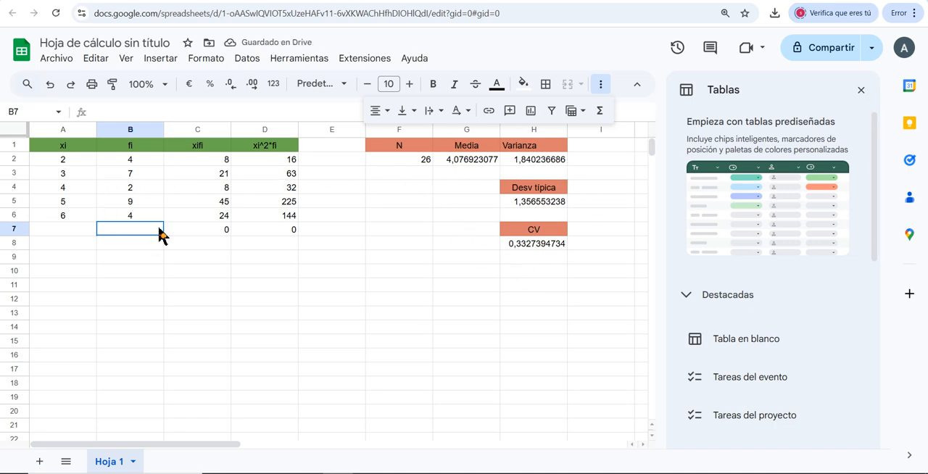
pyautogui.click(66, 228)
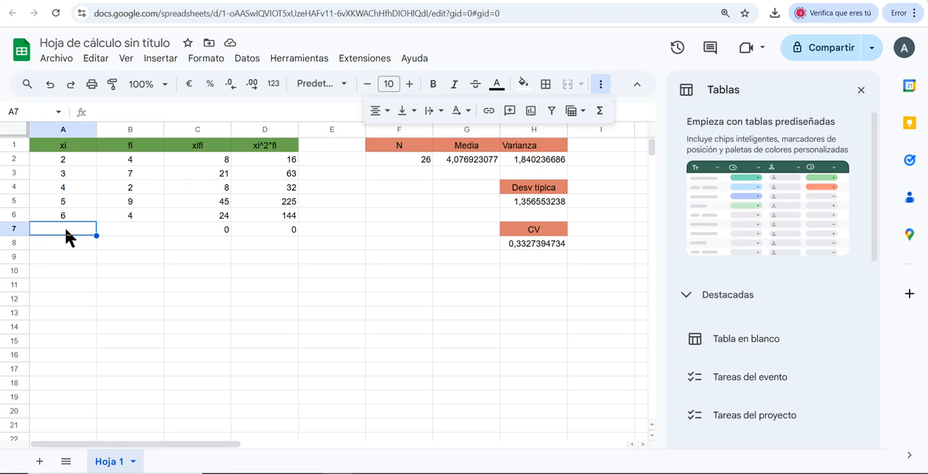
pyautogui.write('3')
pyautogui.press('Tab')
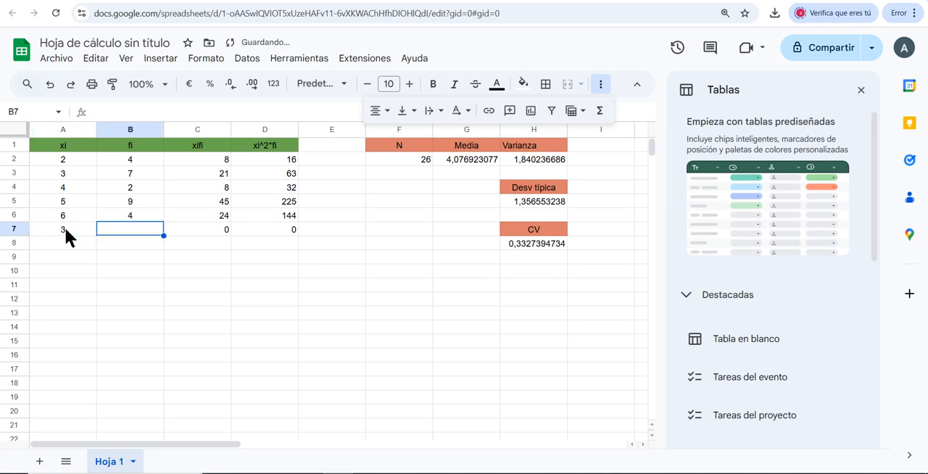
pyautogui.write('6')
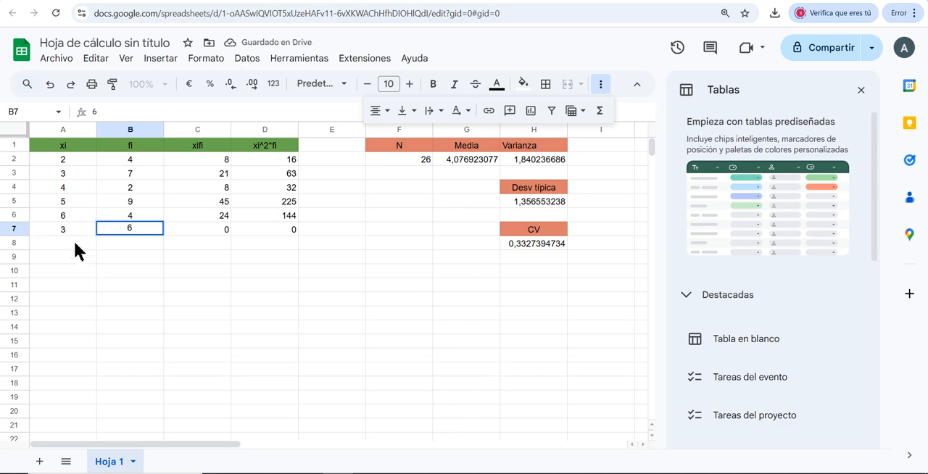
pyautogui.press('Return')
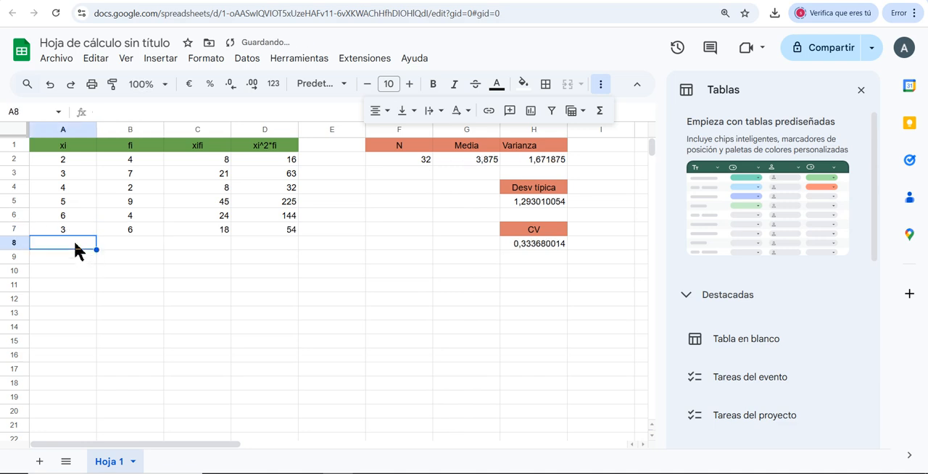
# Add a new data row with xi 7 in A8 and fi 4 in B8
pyautogui.write('3')
pyautogui.click(131, 242)
pyautogui.click(64, 246)
pyautogui.write('7')
pyautogui.click(139, 241)
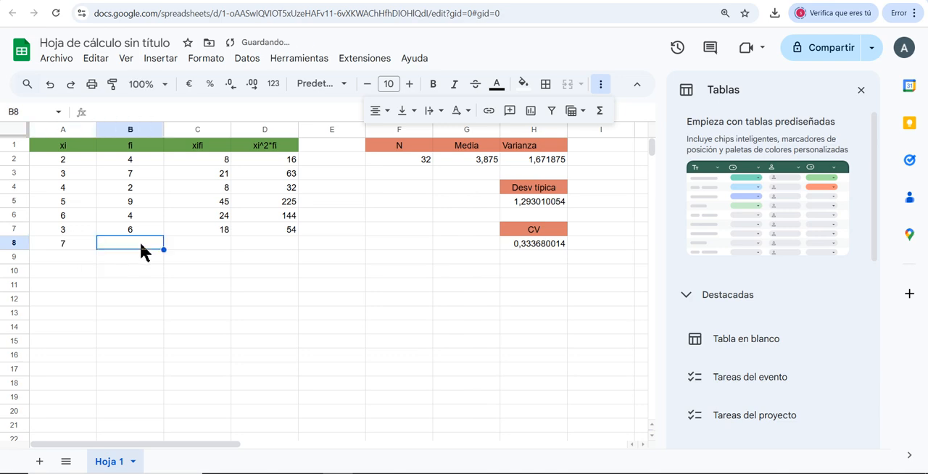
pyautogui.write('4')
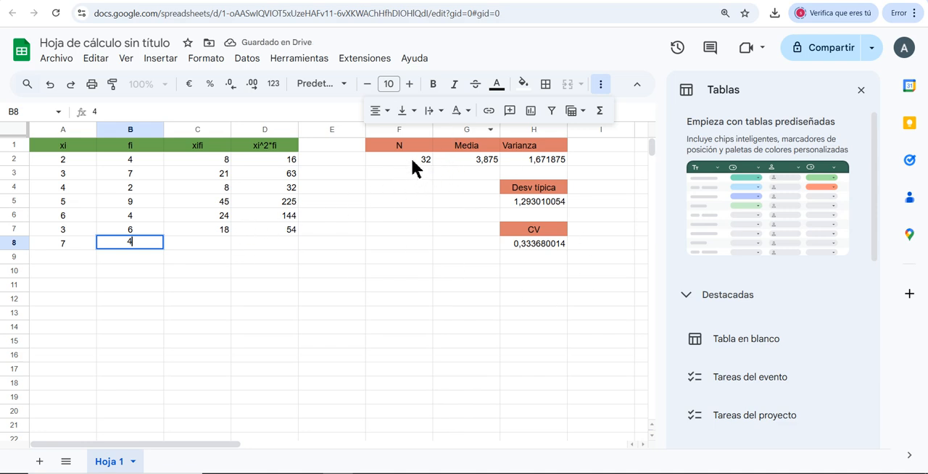
pyautogui.click(411, 157)
pyautogui.doubleClick(412, 160)
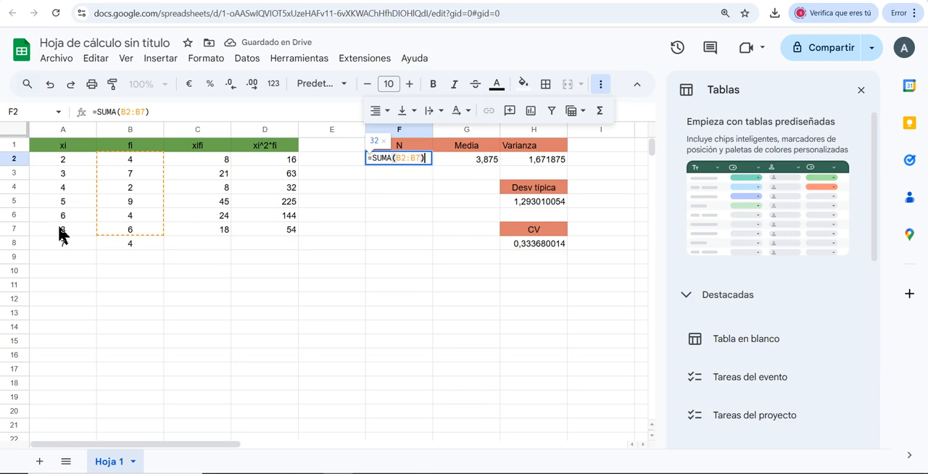
pyautogui.click(423, 160)
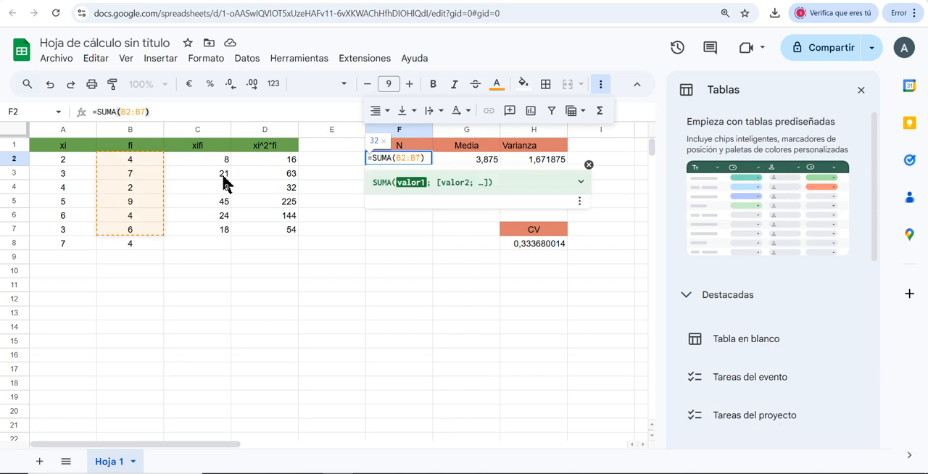
pyautogui.moveTo(149, 229); pyautogui.dragTo(149, 258)
pyautogui.click(139, 154)
# Extend the summed range for N in F2 so the formula reads =SUMA(B2:B20)
pyautogui.click(397, 161)
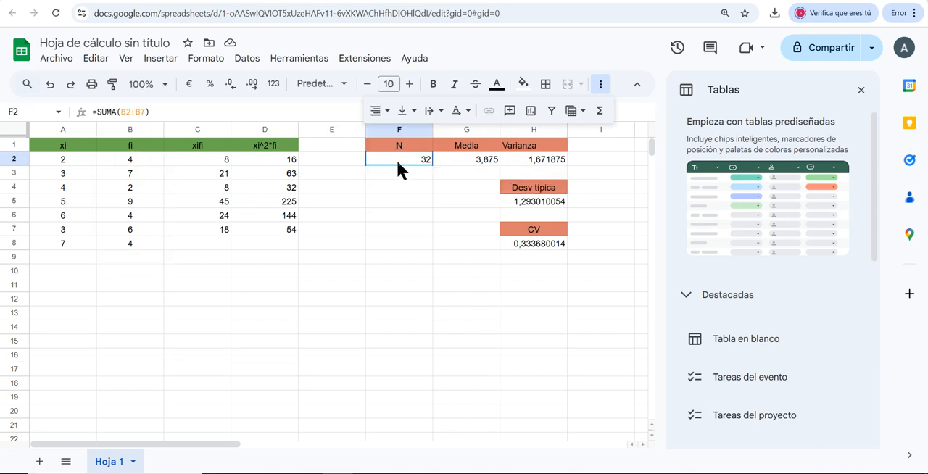
pyautogui.doubleClick(403, 160)
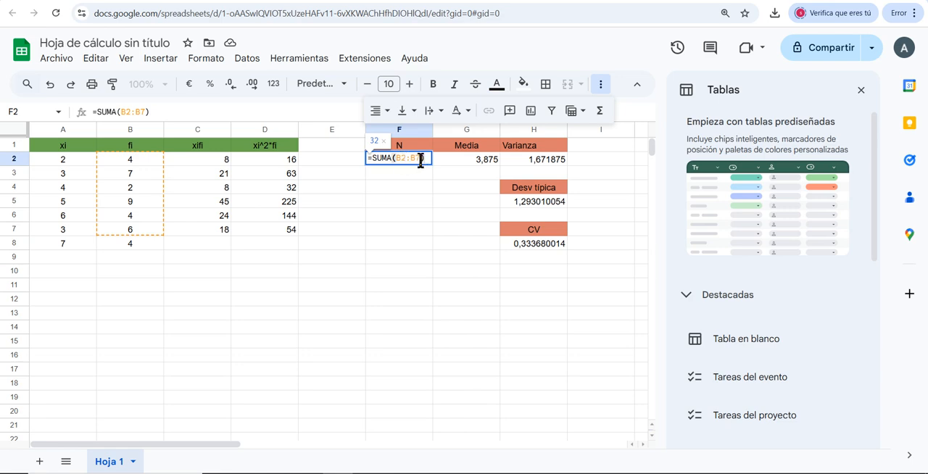
pyautogui.click(420, 161)
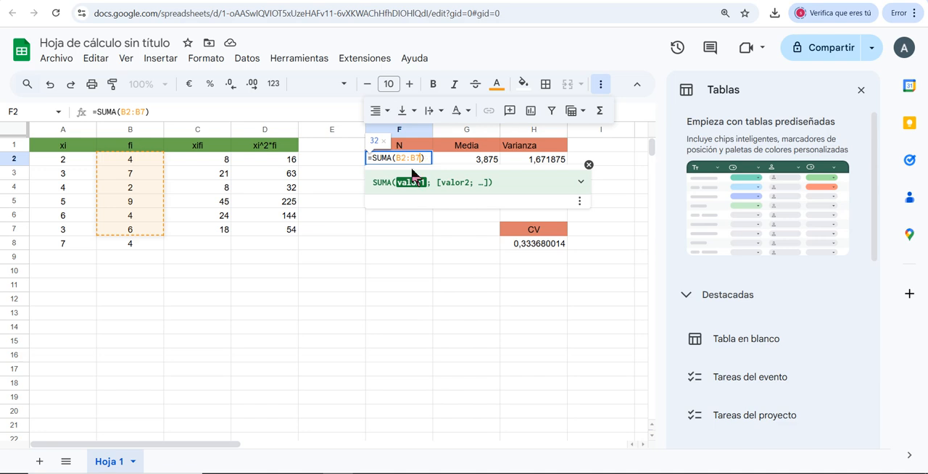
pyautogui.press('BackSpace')
pyautogui.write('20')
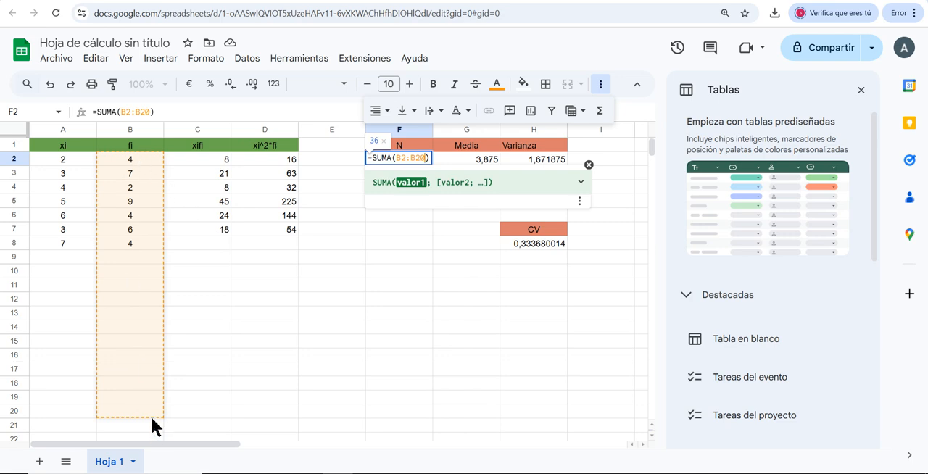
pyautogui.press('Return')
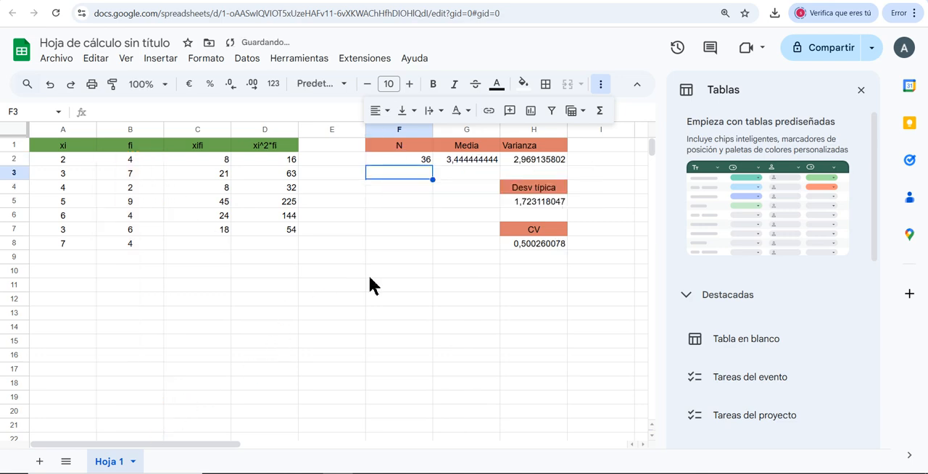
# Autofill the xifi formula from C2 down to C20
pyautogui.click(219, 160)
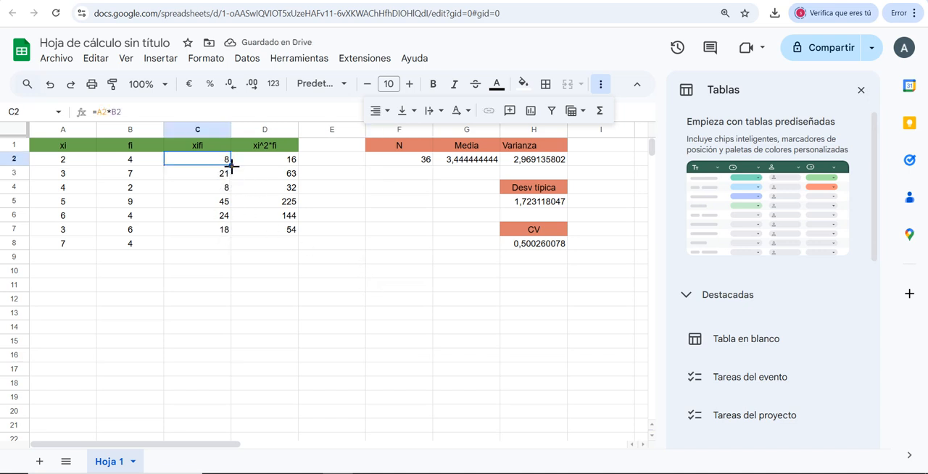
pyautogui.moveTo(231, 166); pyautogui.dragTo(232, 234)
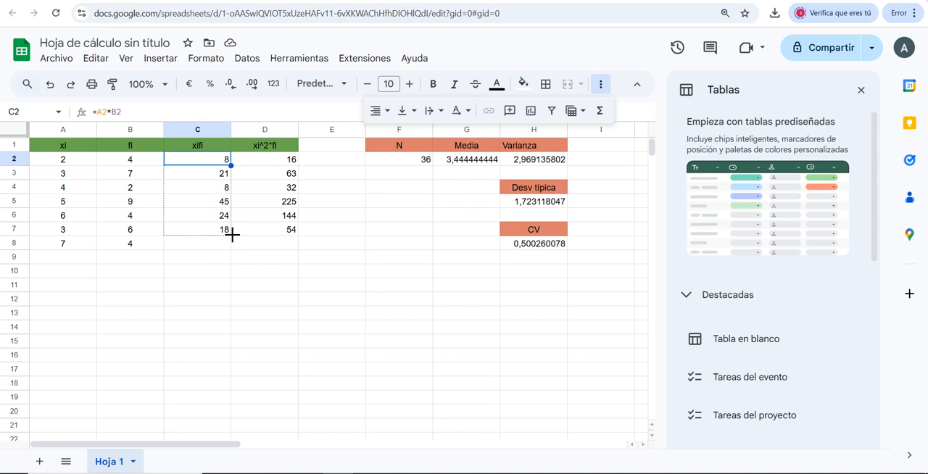
pyautogui.moveTo(232, 235); pyautogui.dragTo(232, 412)
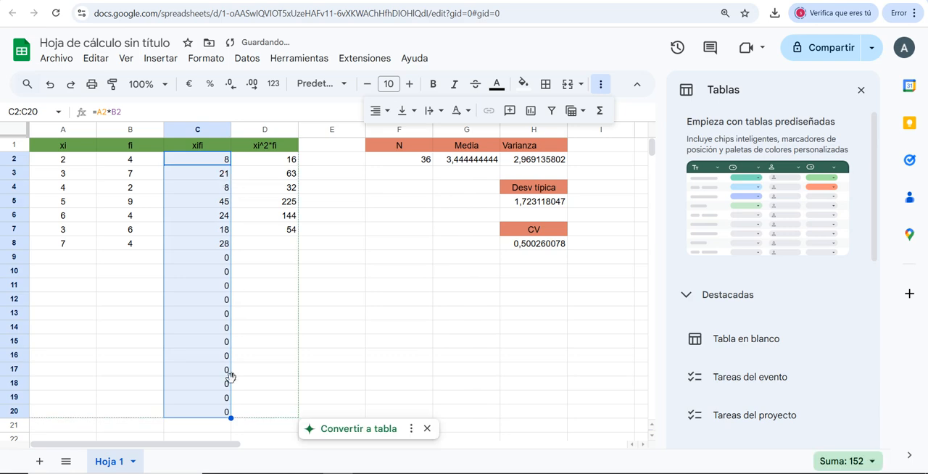
# Autofill the xi^2*fi formula from D2 down to D20
pyautogui.click(286, 163)
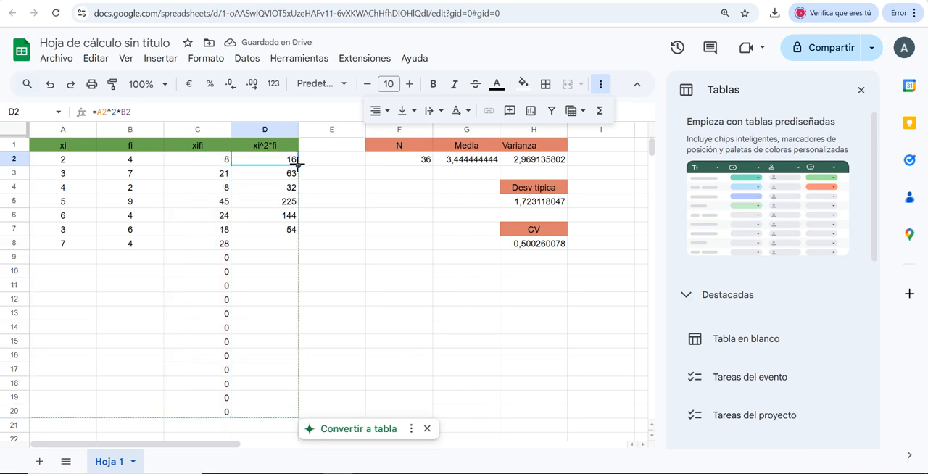
pyautogui.moveTo(297, 164); pyautogui.dragTo(292, 413)
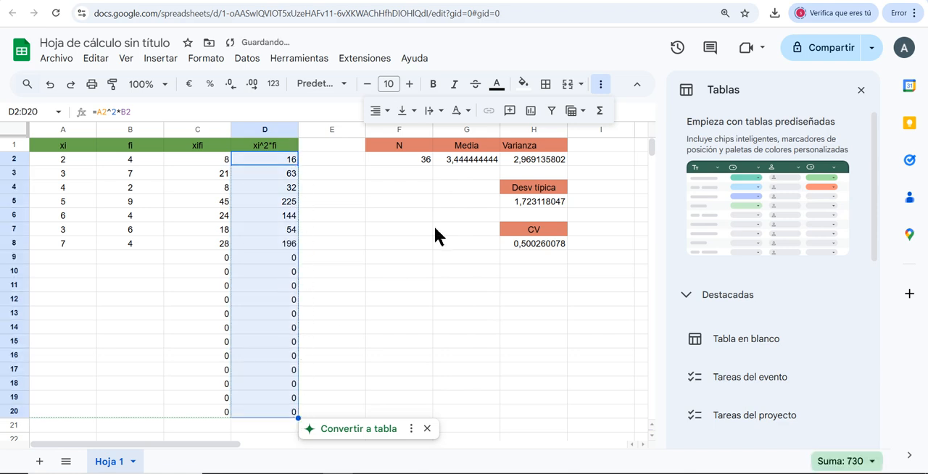
# Extend the summed xifi range for the mean in G2 so the formula reads =SUMA(C2:C20)/F2
pyautogui.click(479, 160)
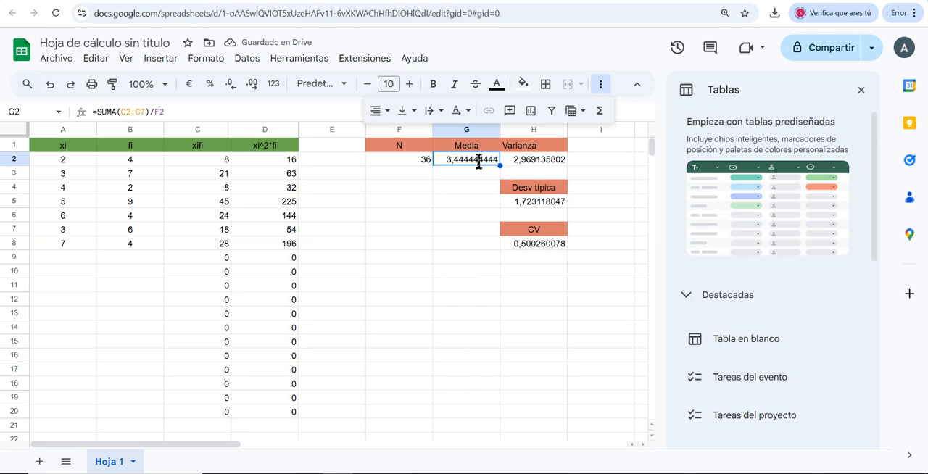
pyautogui.doubleClick(478, 160)
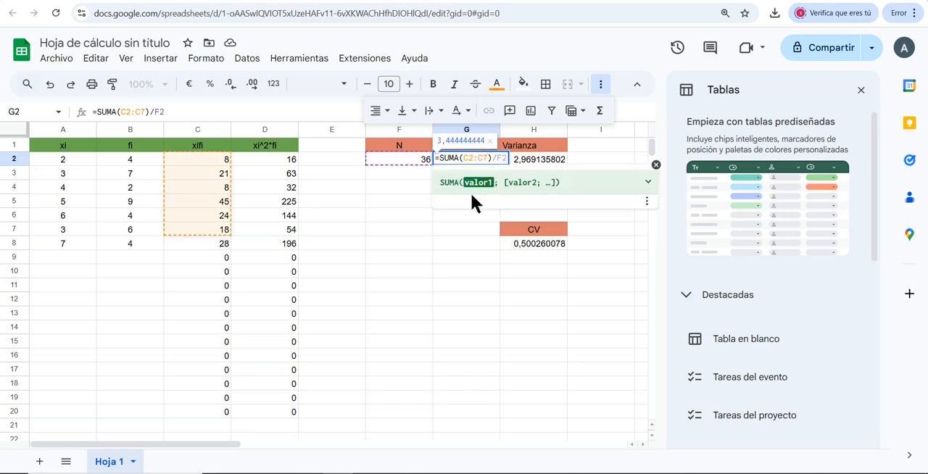
pyautogui.press('BackSpace')
pyautogui.write('20')
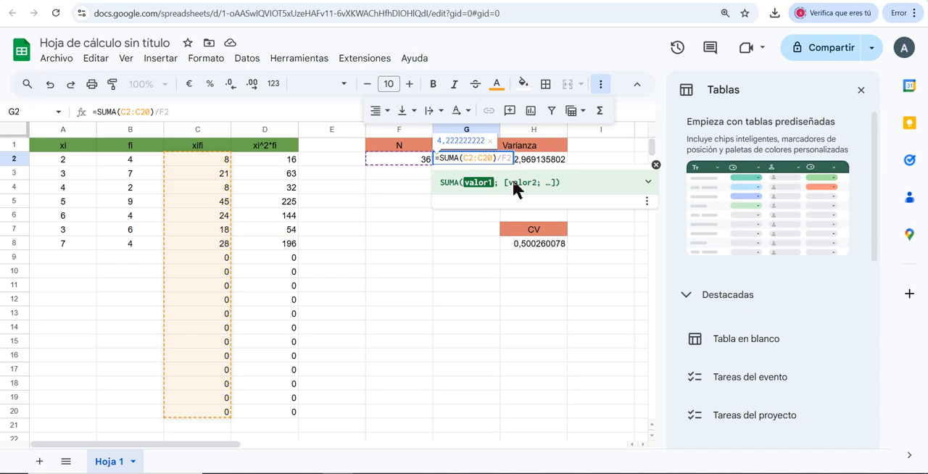
pyautogui.press('Return')
# Extend the summed xi^2*fi range in the variance formula in H2 beyond row 7 to cover the added rows
pyautogui.doubleClick(549, 158)
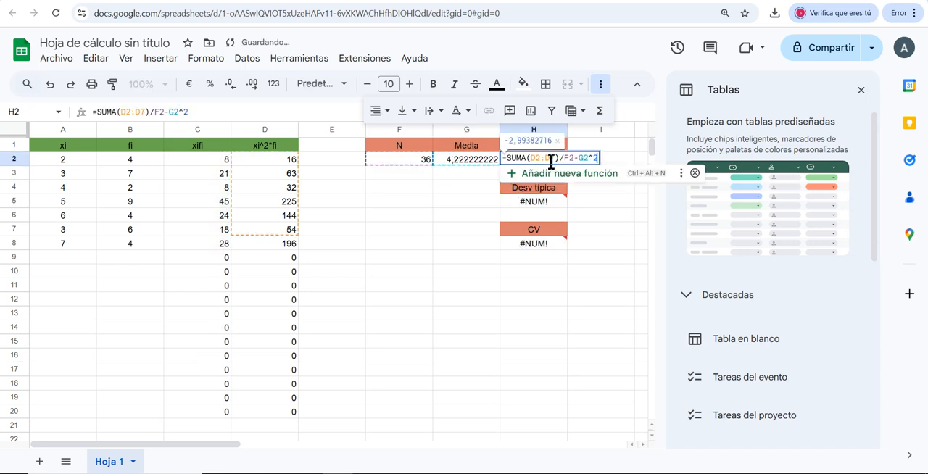
pyautogui.click(551, 160)
pyautogui.press('BackSpace')
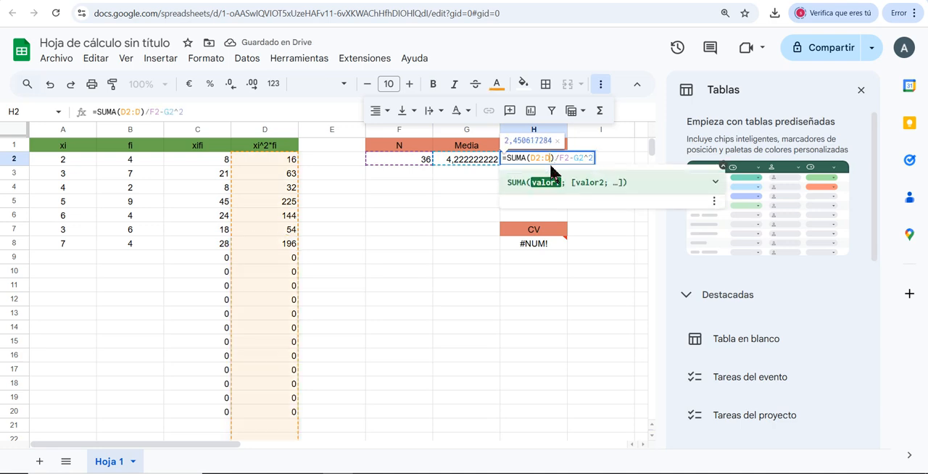
pyautogui.press('Return')
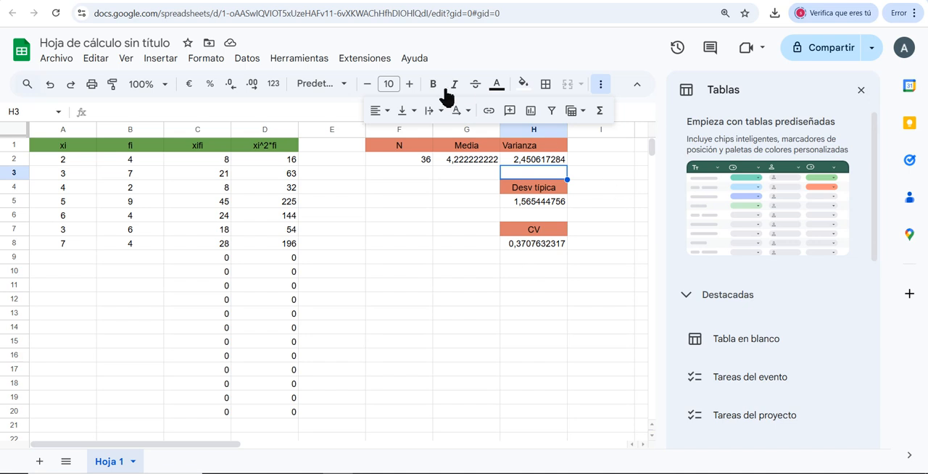
# Add a new data row with xi 3 in A9 and fi 5 in B9
pyautogui.click(64, 260)
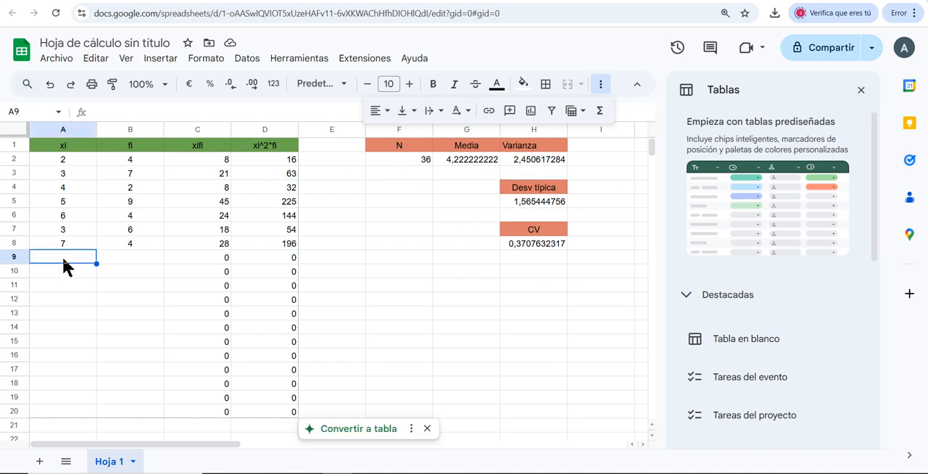
pyautogui.write('3')
pyautogui.press('Tab')
pyautogui.write('5')
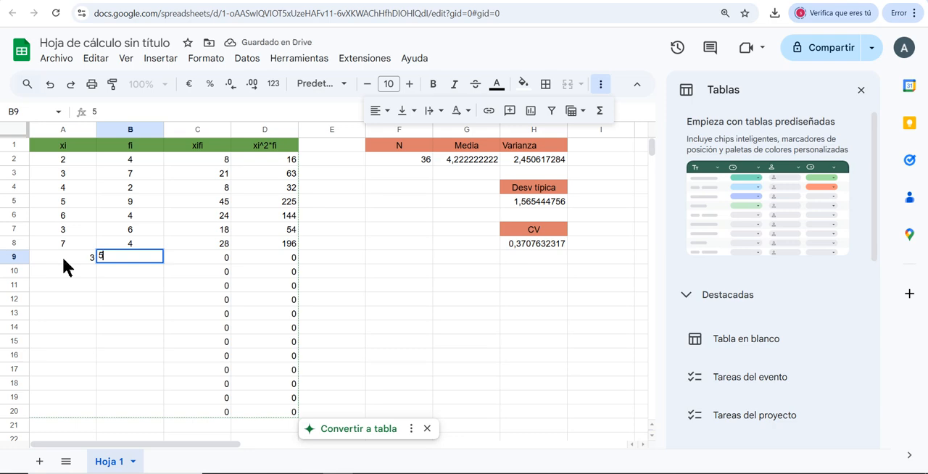
pyautogui.press('Return')
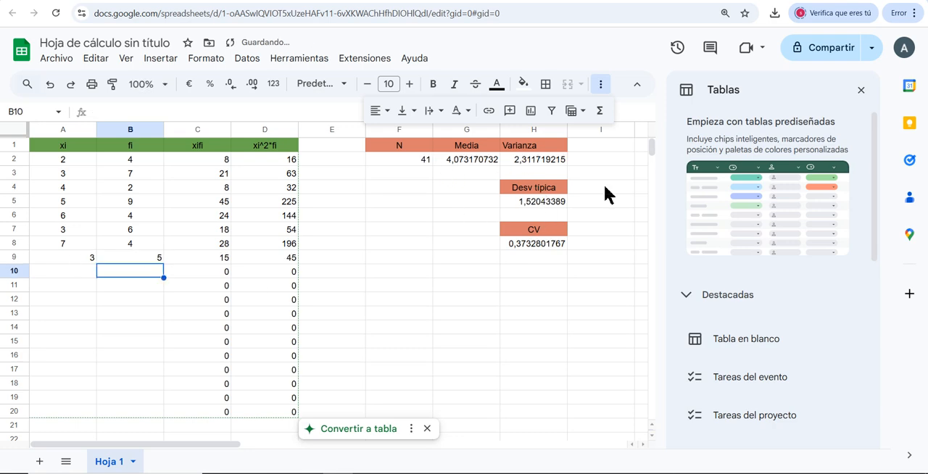
# Add another data row with xi 4 in A10 and fi 7 in B10
pyautogui.click(81, 279)
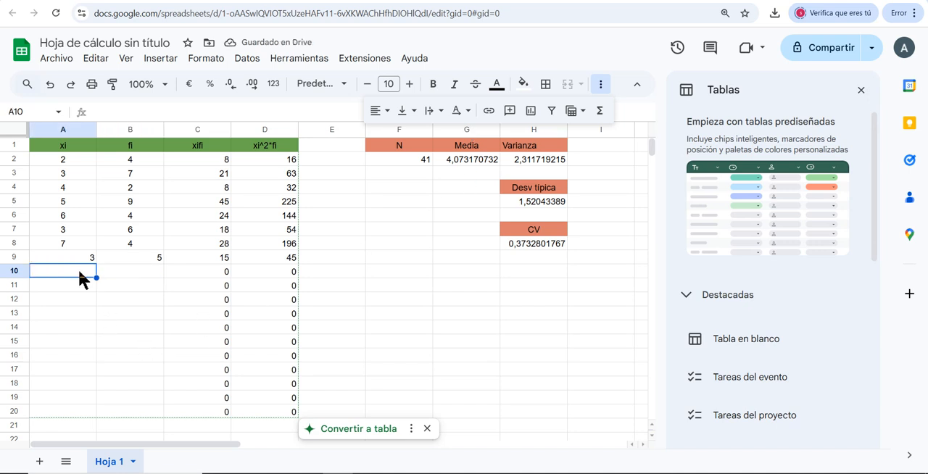
pyautogui.write('4')
pyautogui.click(143, 276)
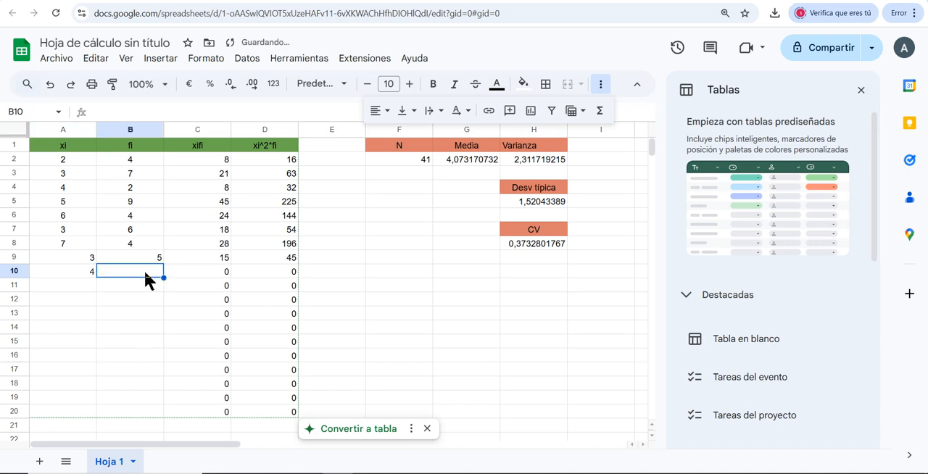
pyautogui.write('7')
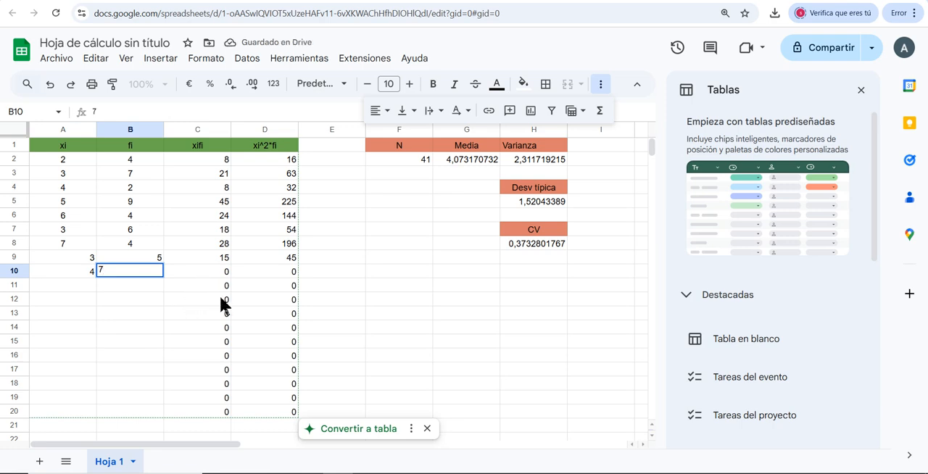
pyautogui.press('Return')
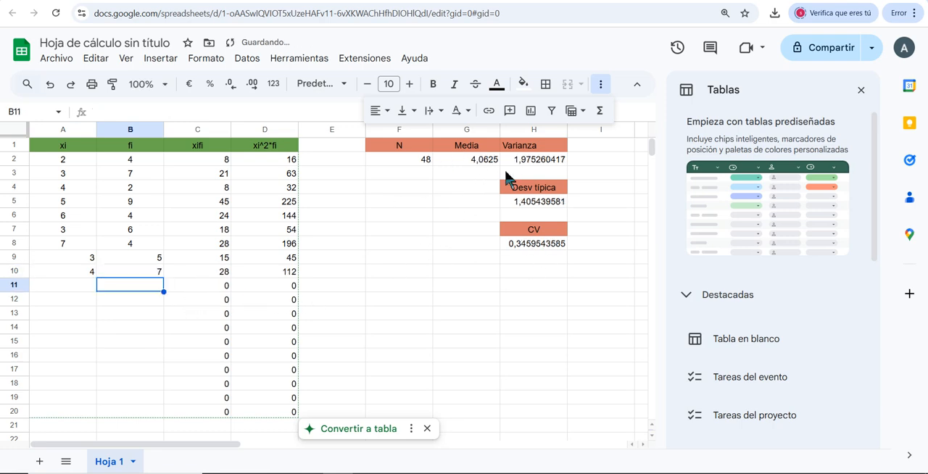